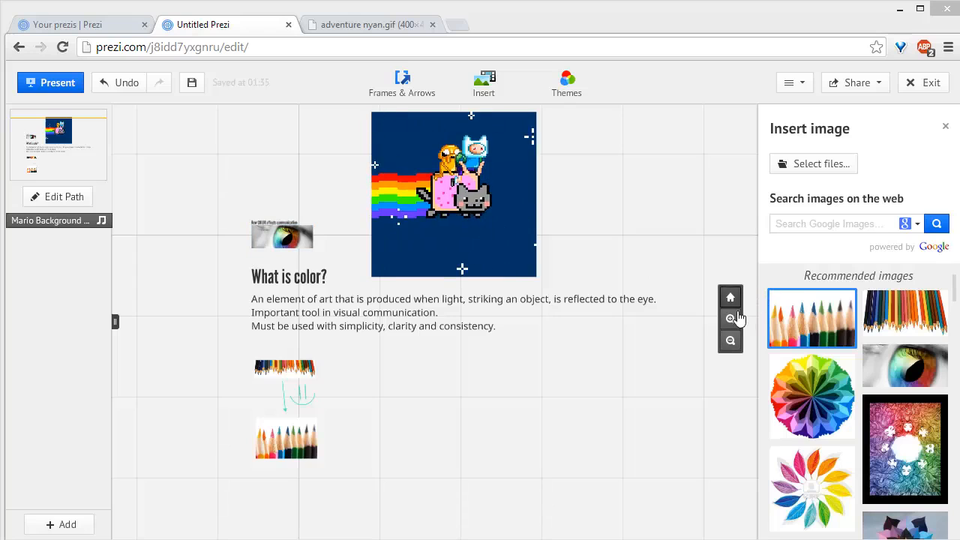
pyautogui.click(730, 319)
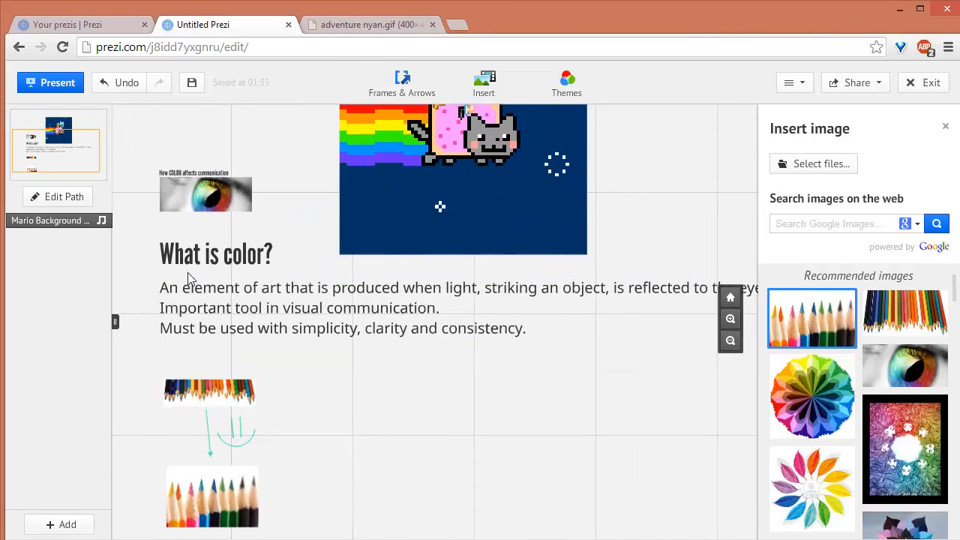
pyautogui.moveTo(129, 255); pyautogui.dragTo(294, 301)
pyautogui.click(353, 316)
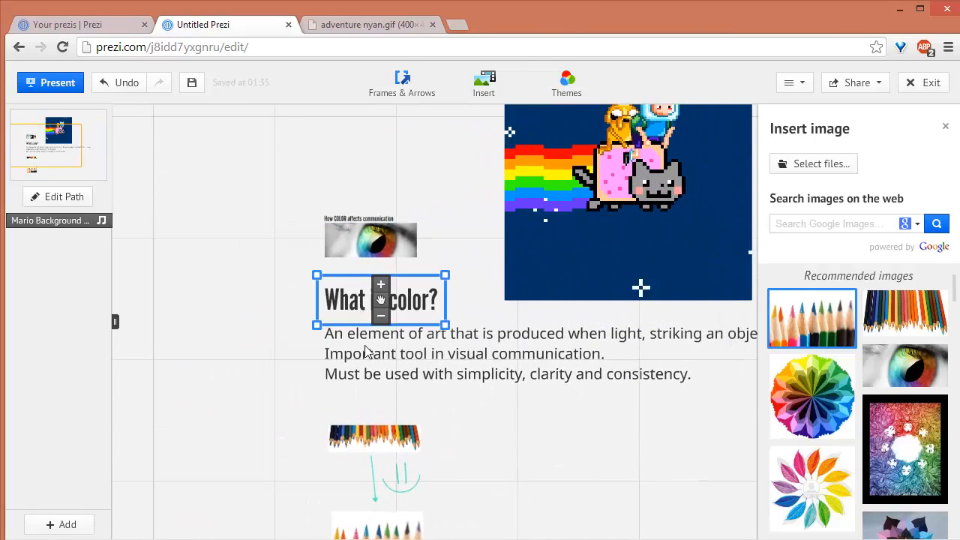
pyautogui.click(420, 390)
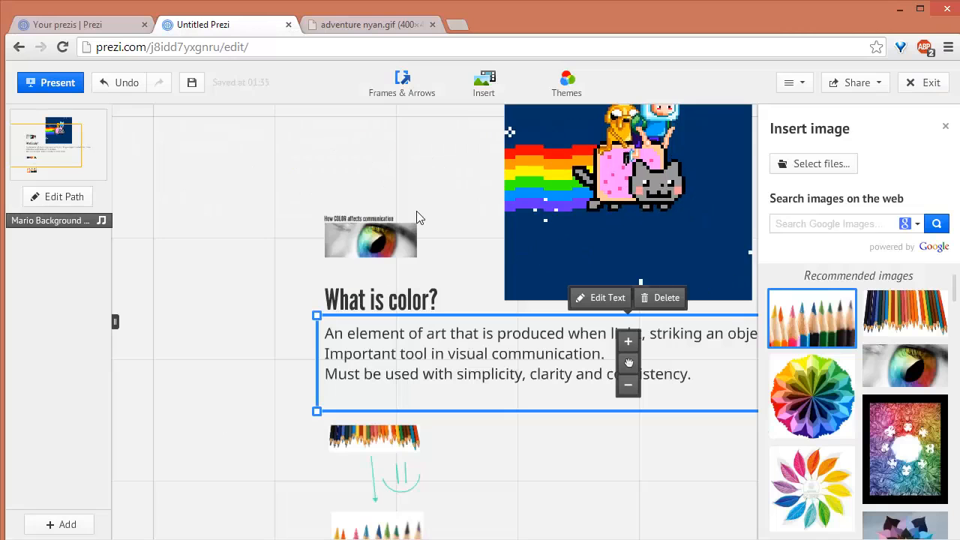
pyautogui.click(289, 334)
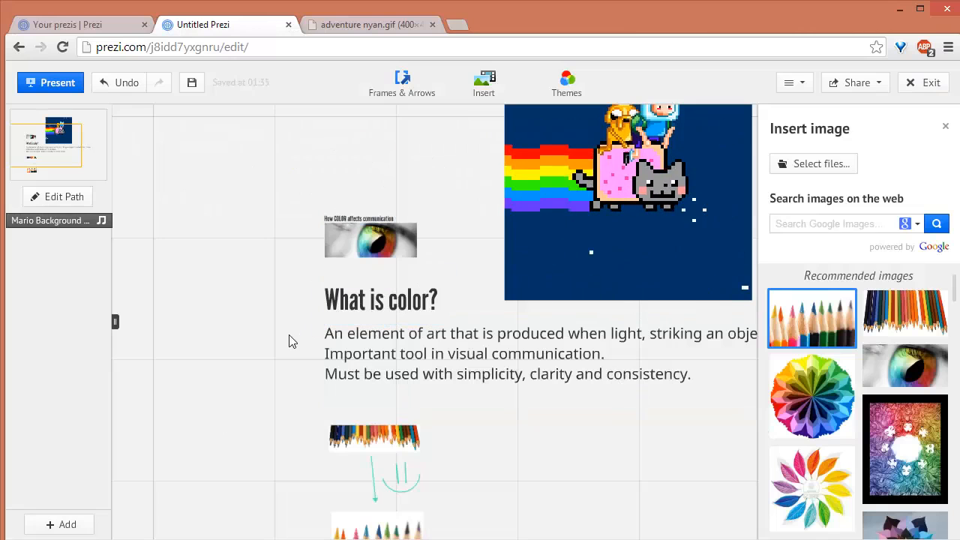
pyautogui.click(360, 219)
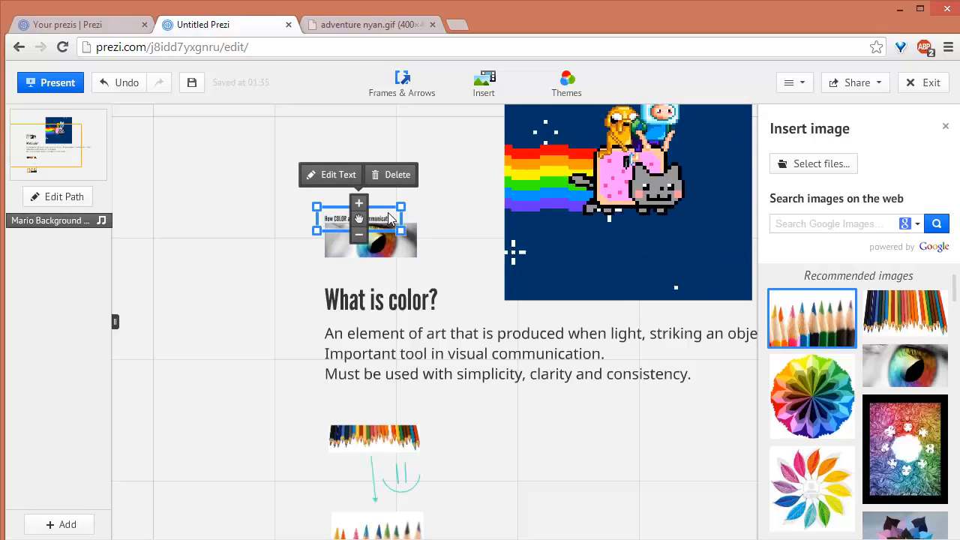
pyautogui.click(463, 224)
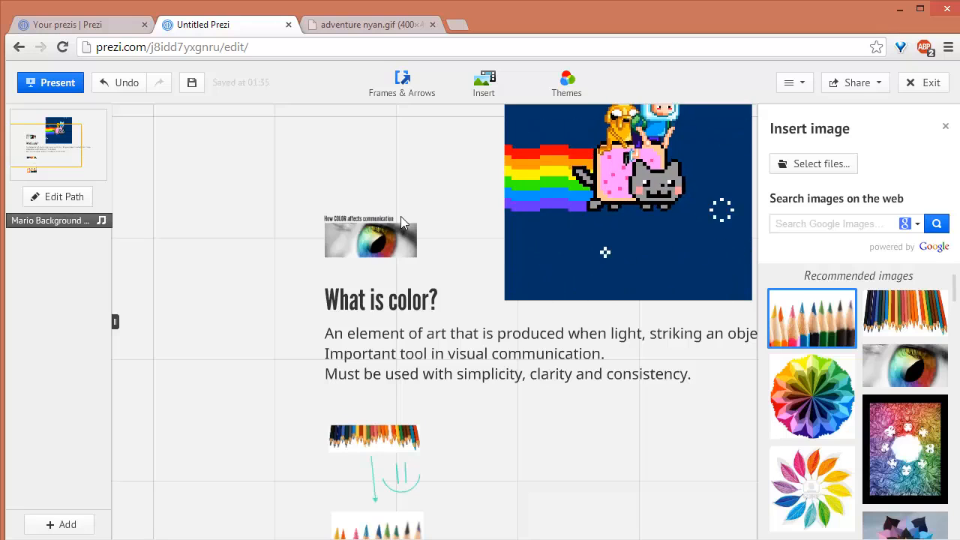
# - Change the text color of the whole "How COLOR affects communication" title to dark teal
pyautogui.scroll(1, 401, 216)
pyautogui.scroll(1, 399, 215)
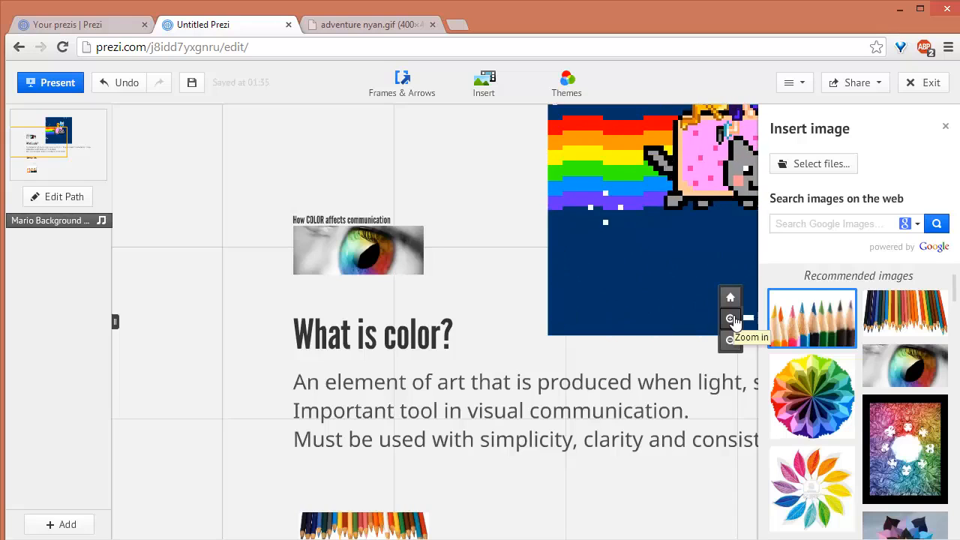
pyautogui.click(733, 321)
pyautogui.click(733, 321)
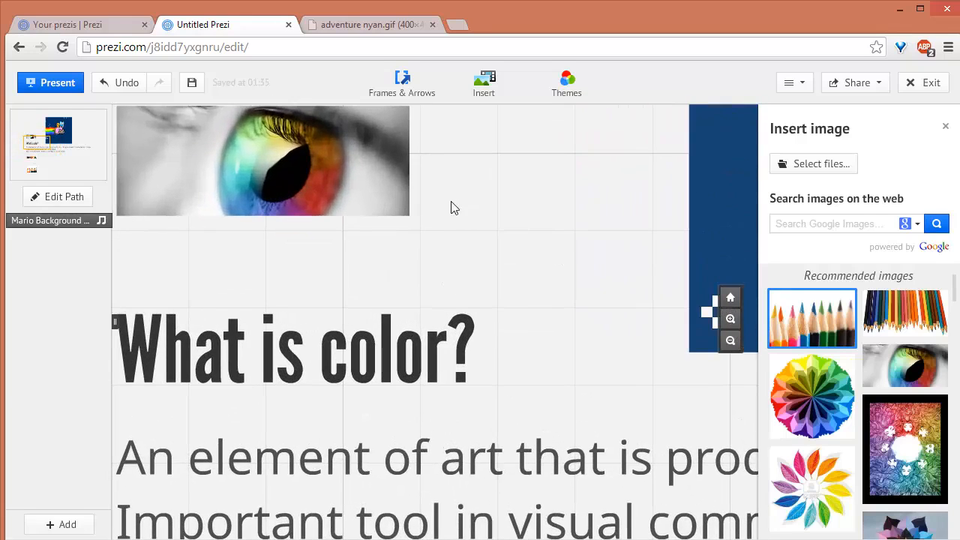
pyautogui.moveTo(539, 228); pyautogui.dragTo(602, 308)
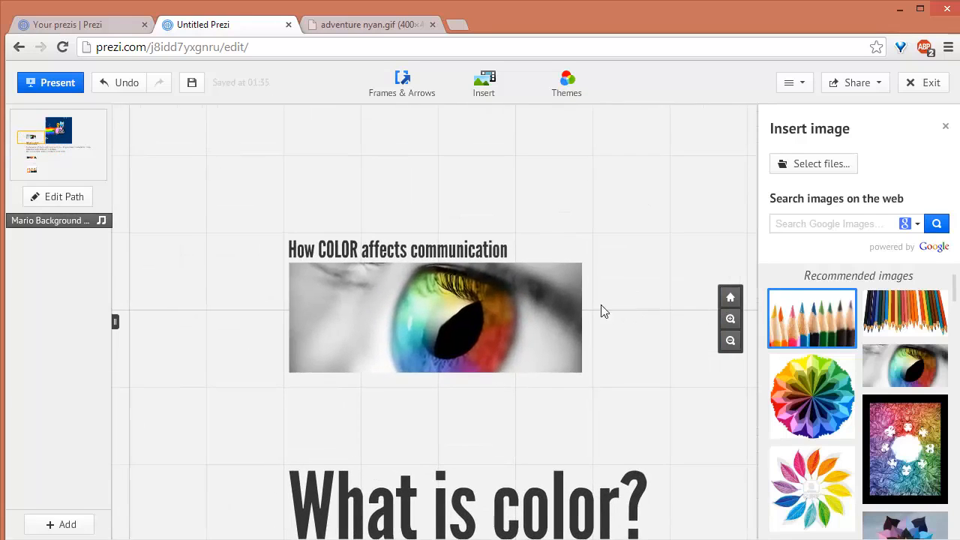
pyautogui.click(370, 251)
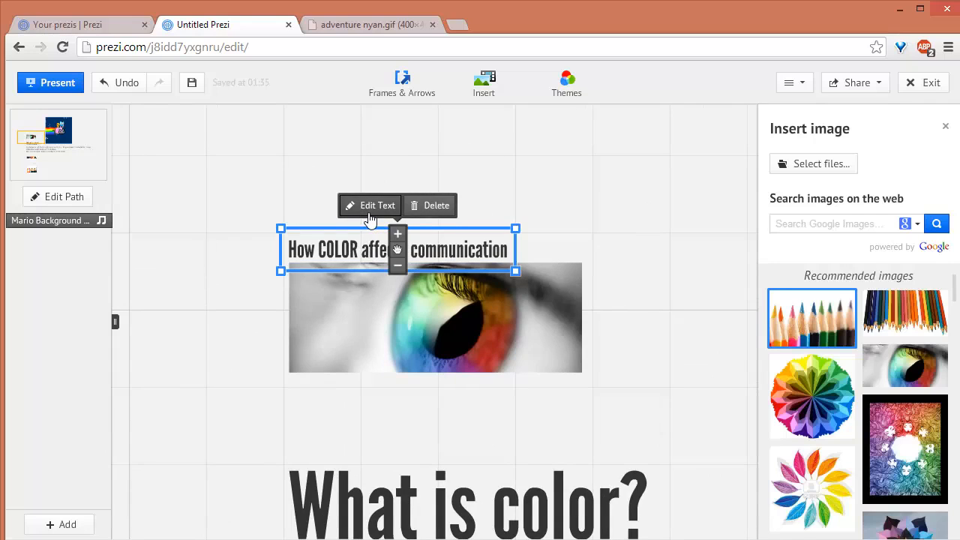
pyautogui.click(370, 252)
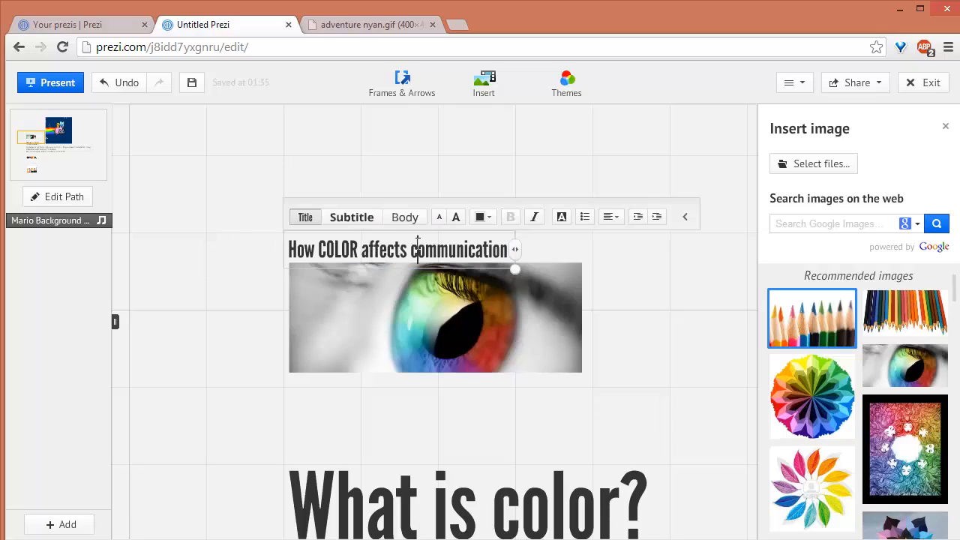
pyautogui.click(454, 244)
pyautogui.moveTo(296, 248); pyautogui.dragTo(509, 250)
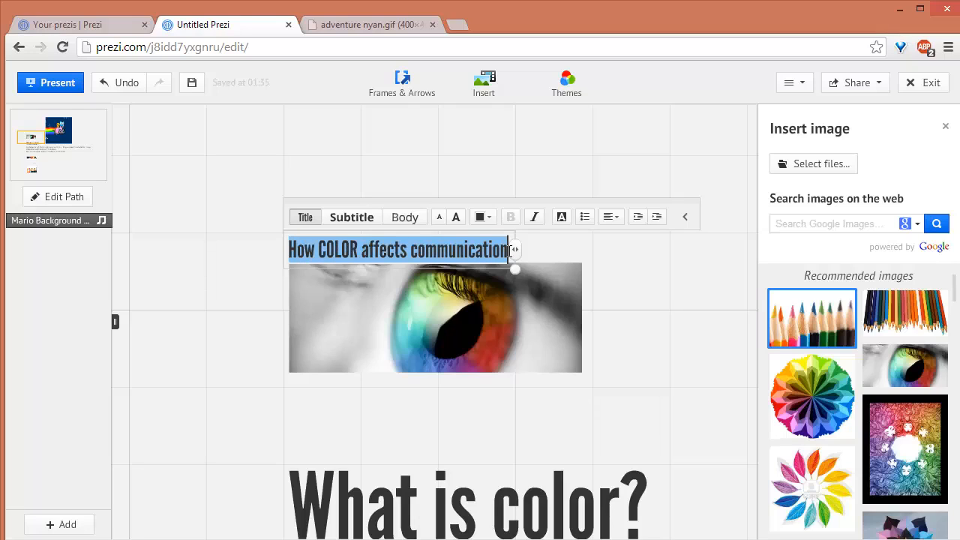
pyautogui.click(486, 217)
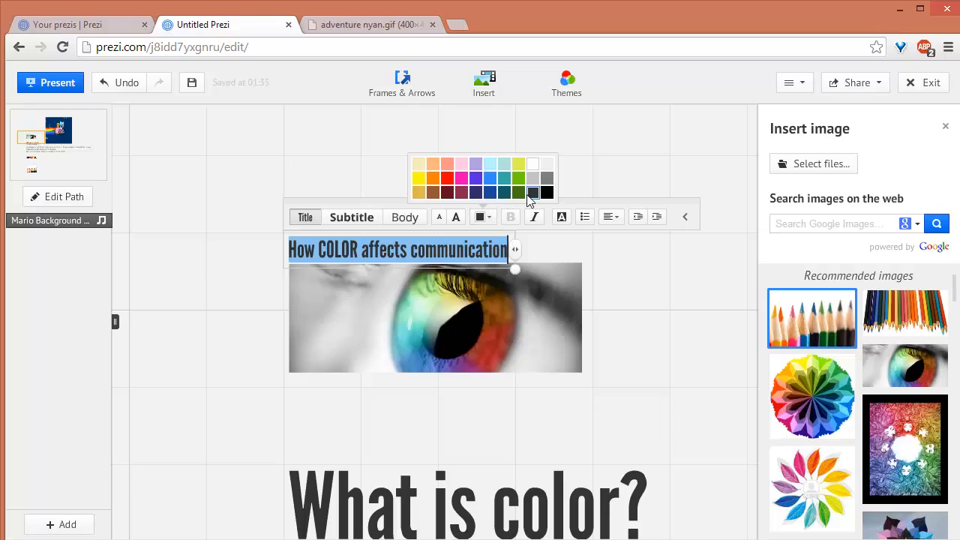
pyautogui.click(505, 194)
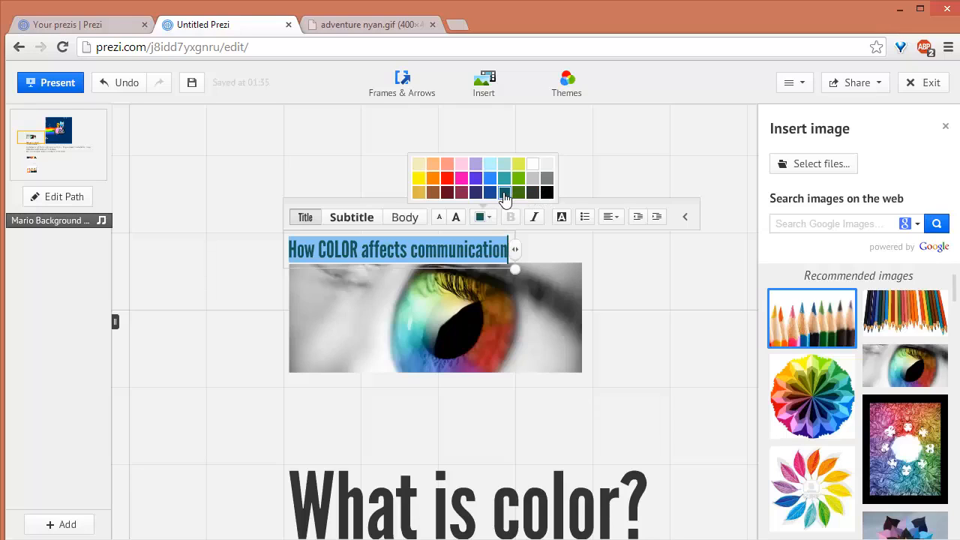
pyautogui.click(569, 246)
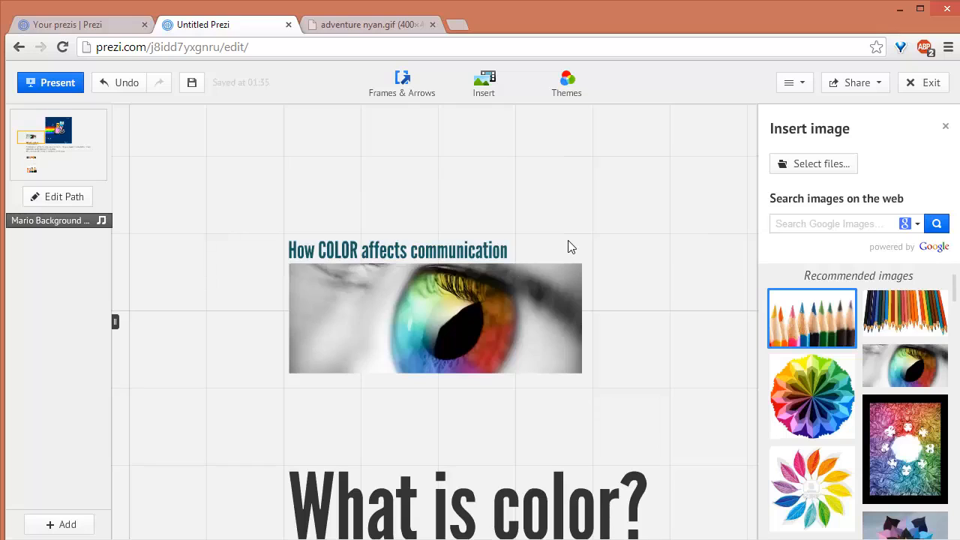
# - Color only the word "communication" in the title dark blue
pyautogui.click(471, 253)
pyautogui.click(471, 253)
pyautogui.doubleClick(471, 252)
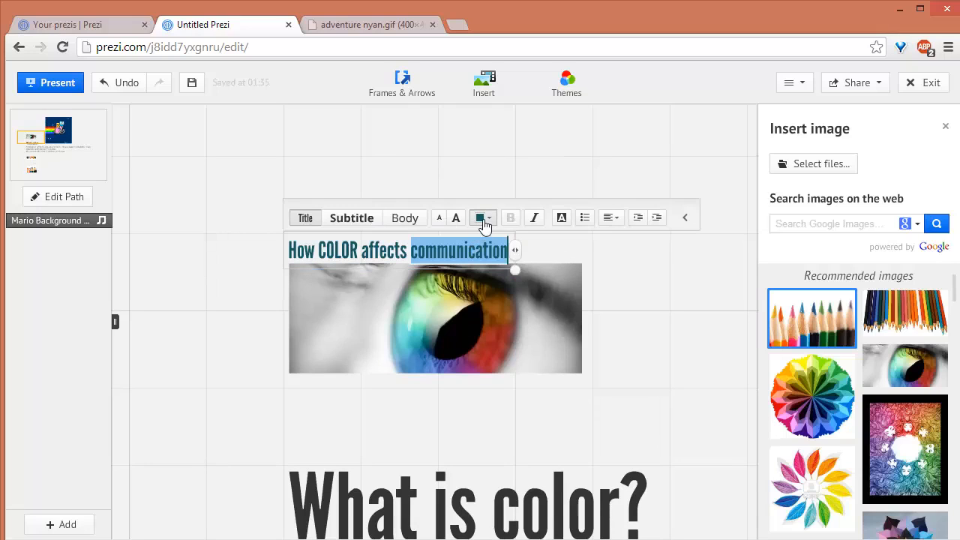
pyautogui.click(483, 220)
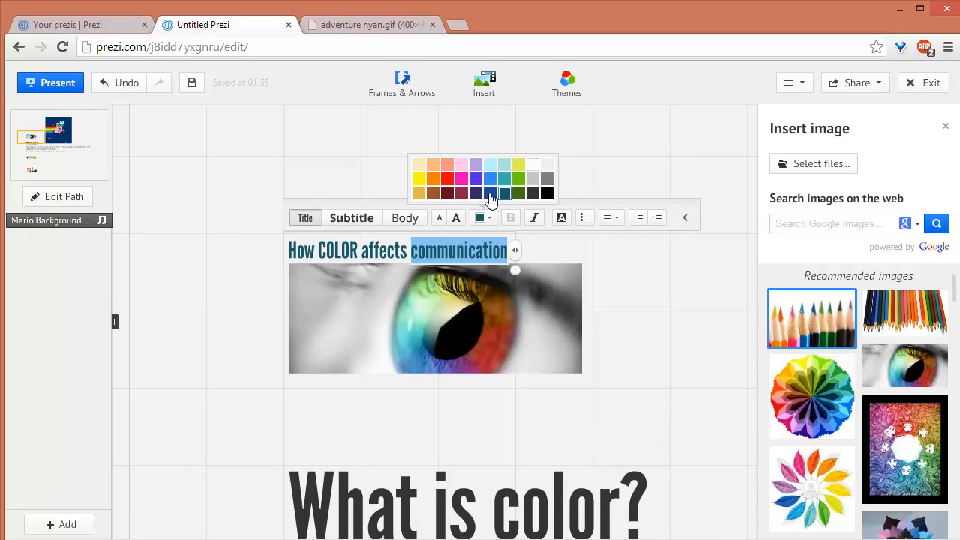
pyautogui.click(542, 252)
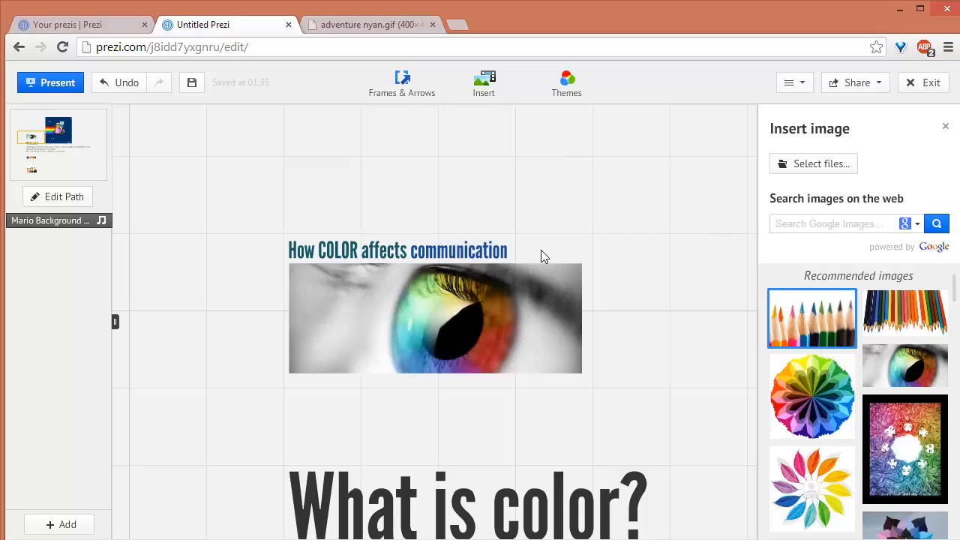
# - Set the text color of the entire "How COLOR affects communication" title to dark gray
pyautogui.click(415, 255)
pyautogui.tripleClick(413, 249)
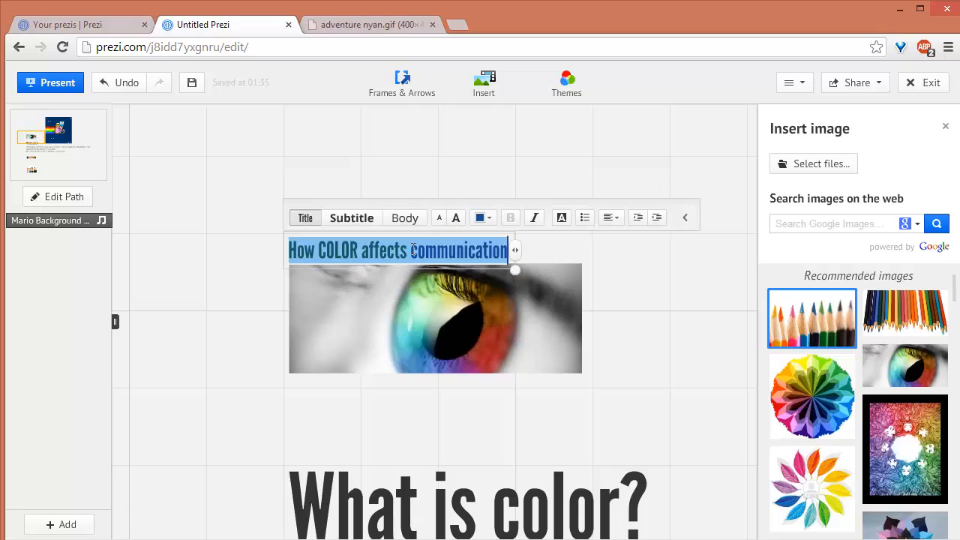
pyautogui.click(481, 219)
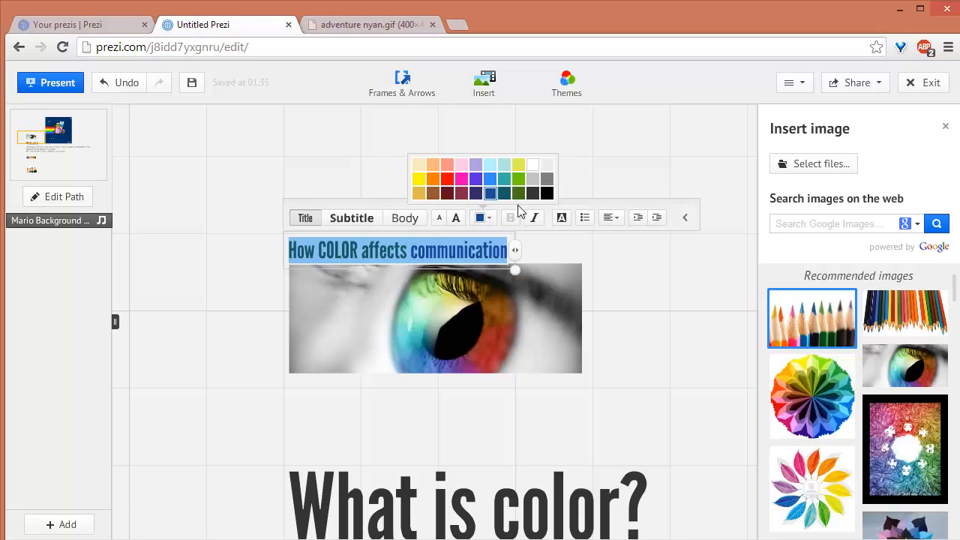
pyautogui.click(534, 193)
pyautogui.click(641, 279)
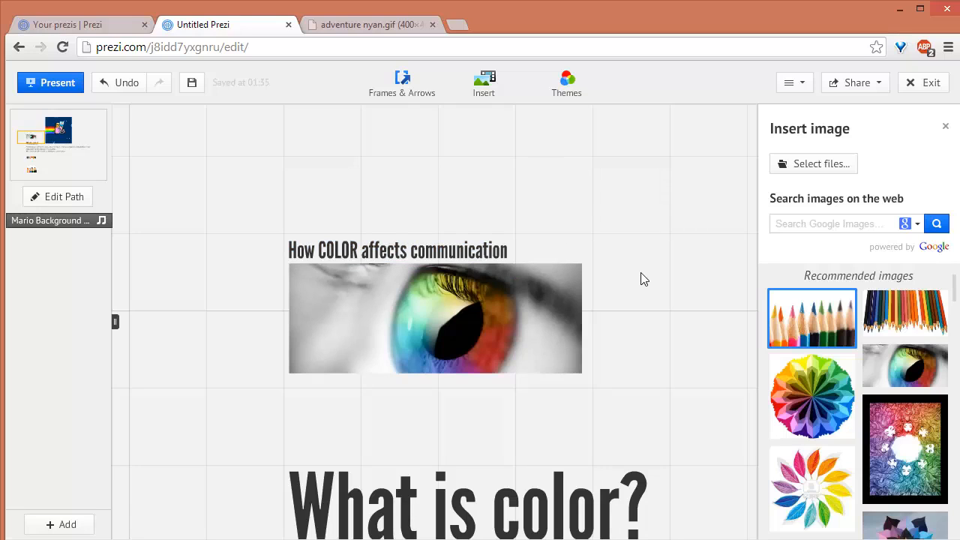
# - Capitalize the title's words so that it reads "How COLOR Affects Communication"
pyautogui.click(409, 253)
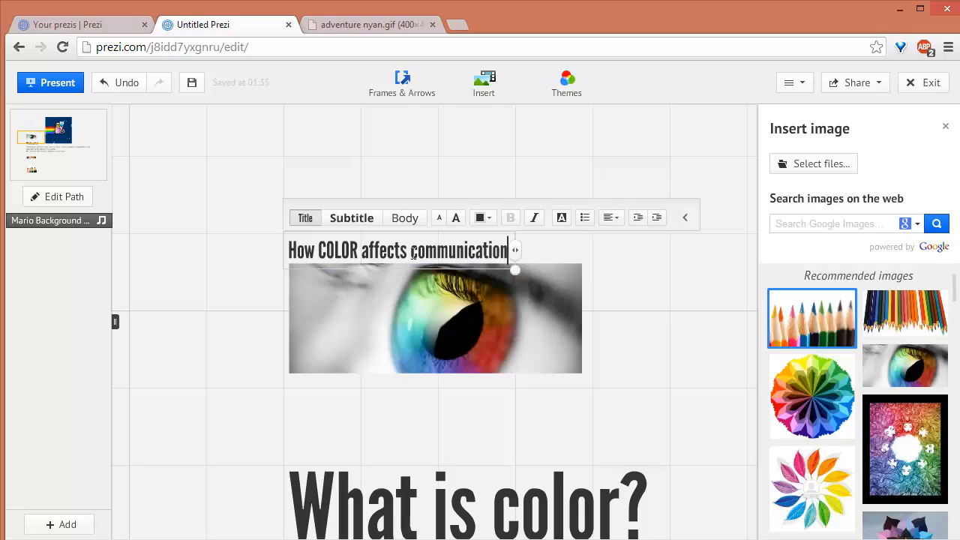
pyautogui.write('C')
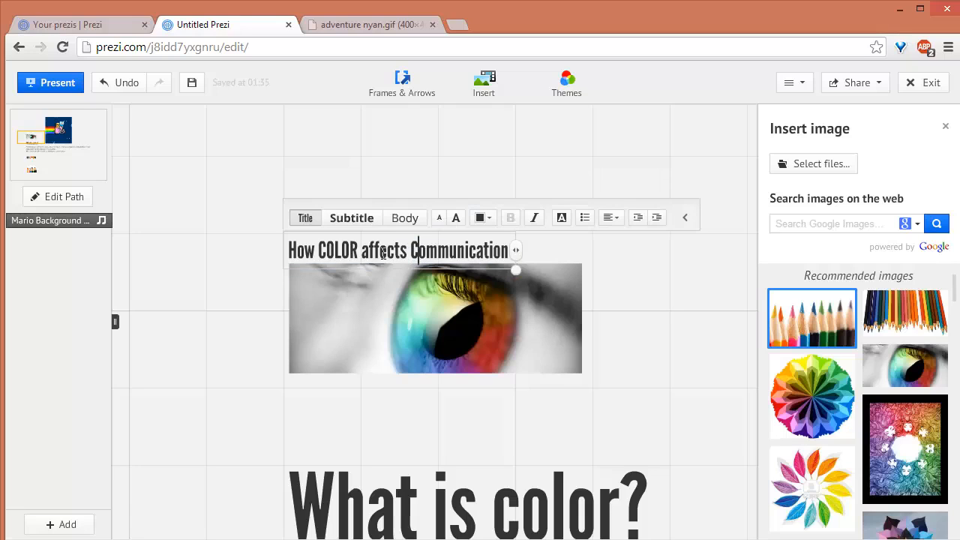
pyautogui.click(368, 253)
pyautogui.write('A')
pyautogui.click(669, 273)
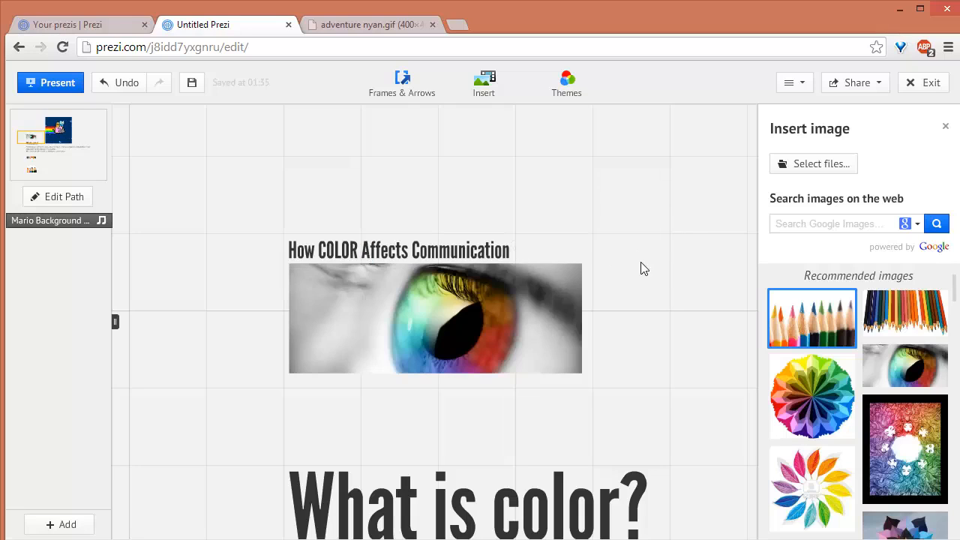
# - Resize the "How COLOR Affects Communication" title slightly and try rotating it
pyautogui.click(487, 250)
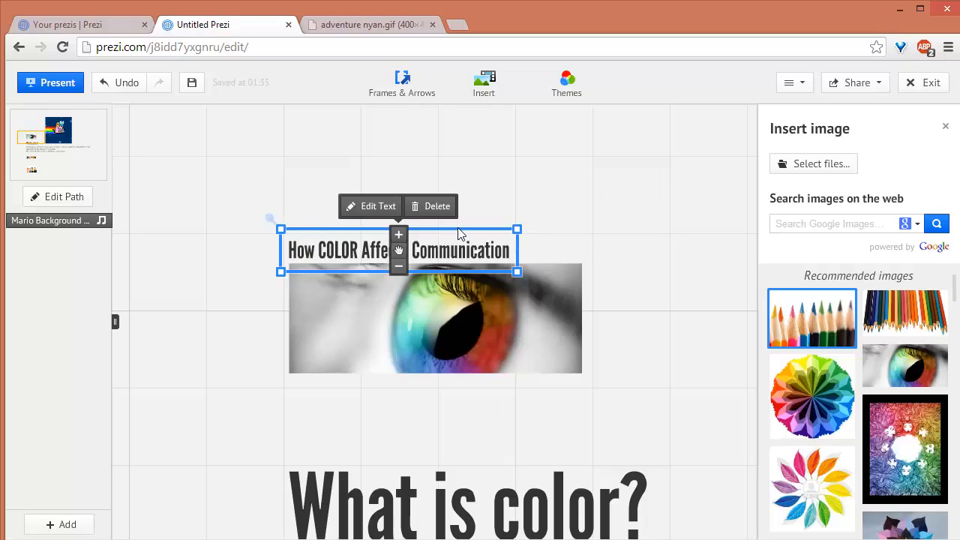
pyautogui.moveTo(518, 226); pyautogui.dragTo(521, 252)
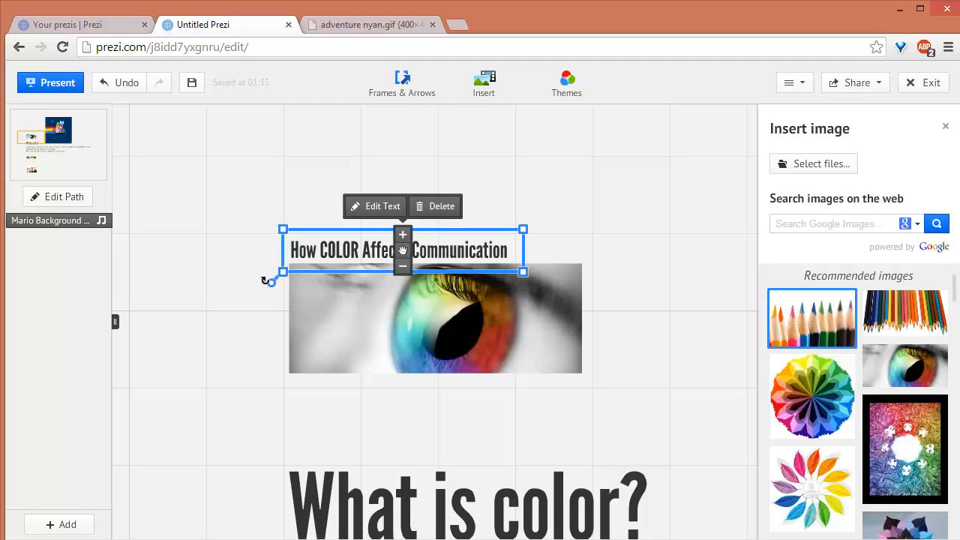
pyautogui.moveTo(264, 280)
pyautogui.mouseDown()
pyautogui.moveTo(302, 180)
pyautogui.moveTo(421, 129)
pyautogui.moveTo(502, 225)
pyautogui.moveTo(504, 264)
pyautogui.moveTo(442, 330)
pyautogui.moveTo(294, 342)
pyautogui.moveTo(265, 245)
pyautogui.moveTo(293, 172)
pyautogui.moveTo(308, 176)
pyautogui.moveTo(292, 175)
pyautogui.moveTo(268, 280)
pyautogui.mouseUp()
# - Toggle italics on and off for the whole title, and try increasing and decreasing its text size
pyautogui.click(489, 250)
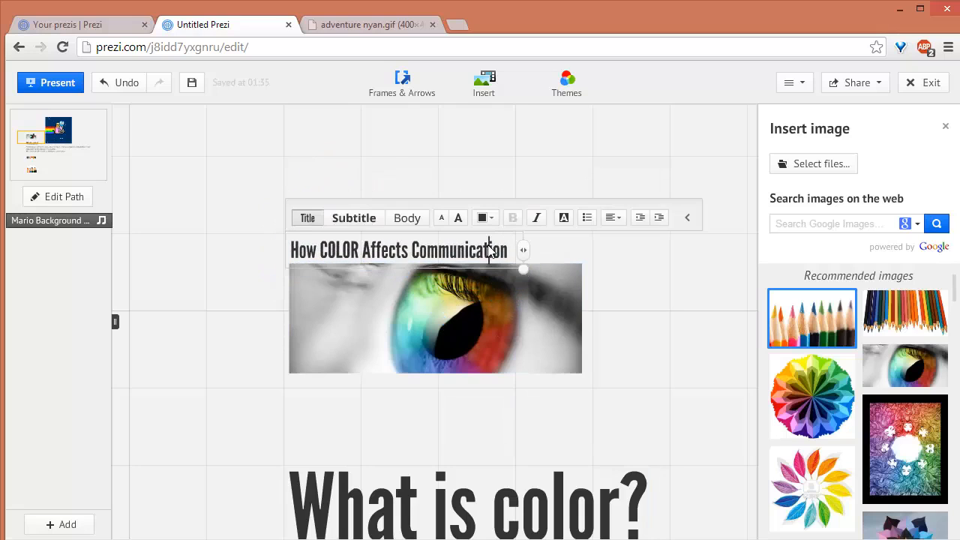
pyautogui.tripleClick(417, 250)
pyautogui.click(535, 225)
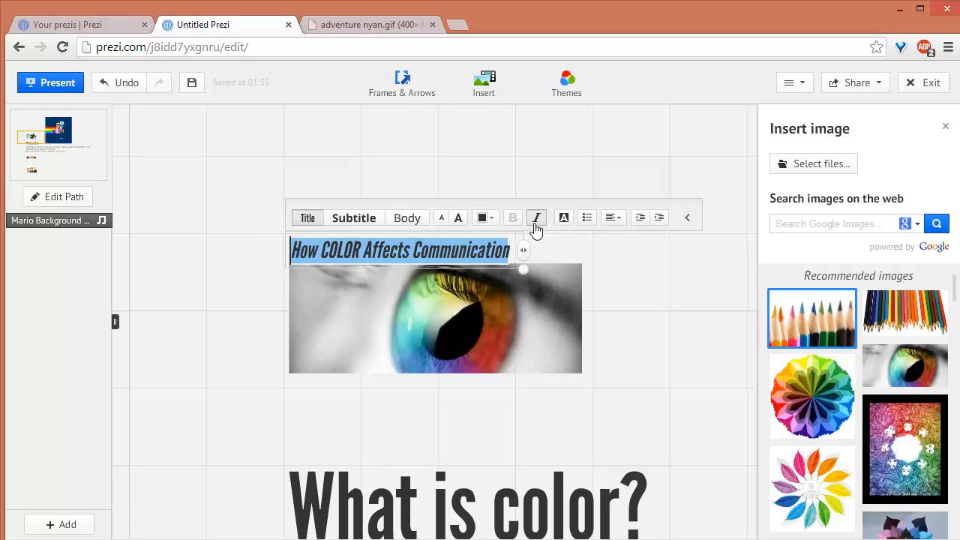
pyautogui.click(536, 225)
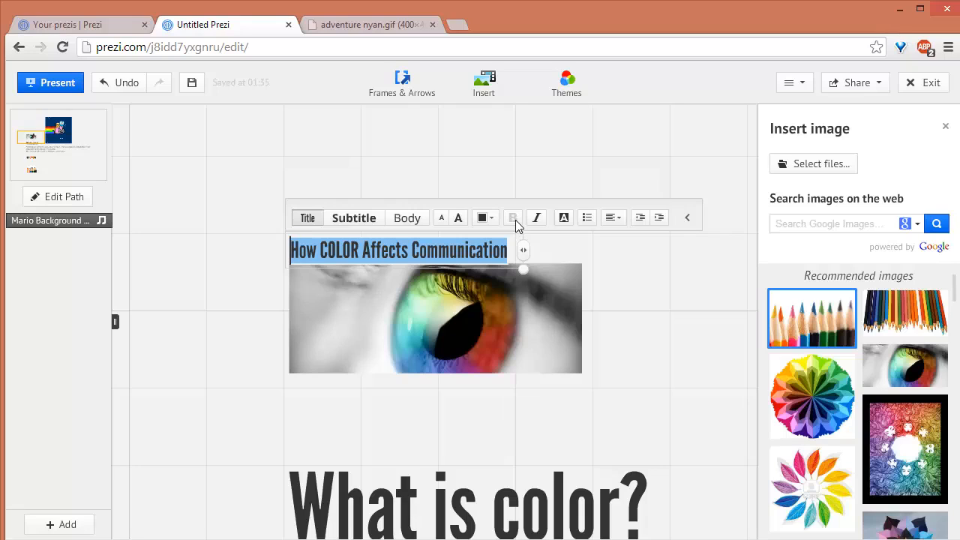
pyautogui.click(458, 223)
pyautogui.click(442, 222)
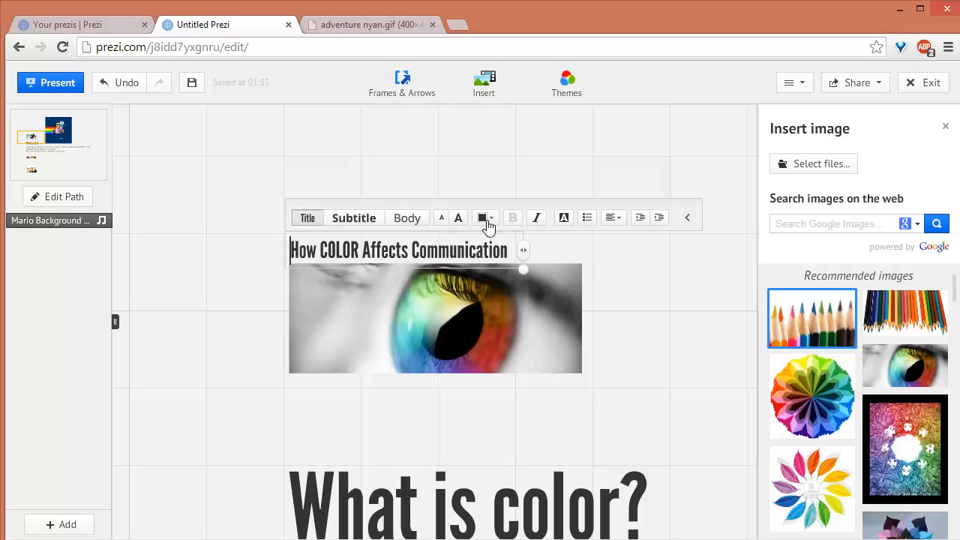
# - Try a shaded text background and a bullet list on the title, turning both off again
pyautogui.click(560, 219)
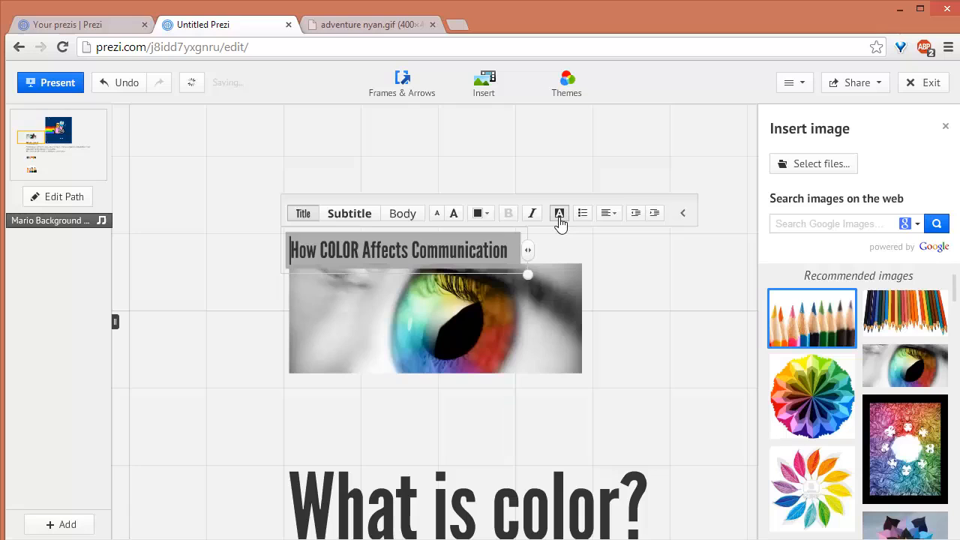
pyautogui.click(550, 250)
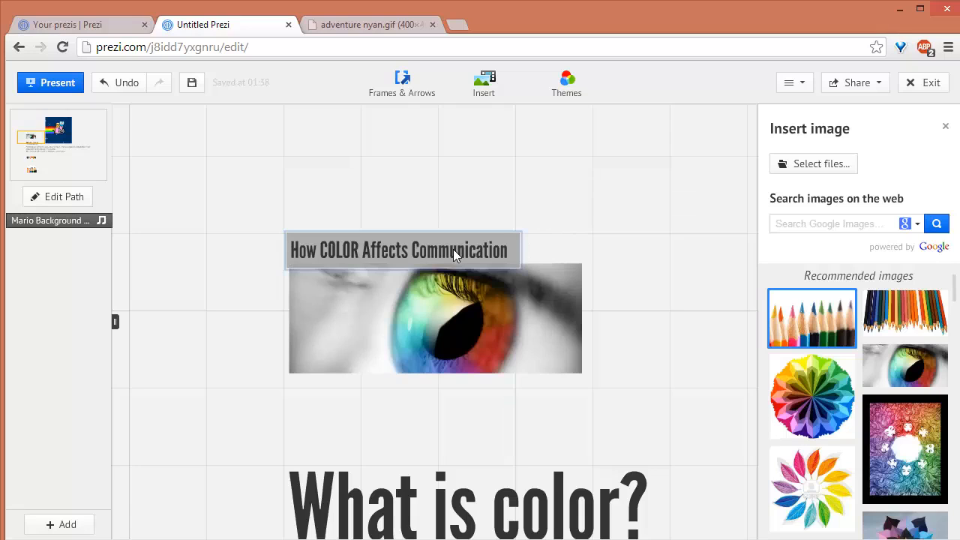
pyautogui.click(483, 250)
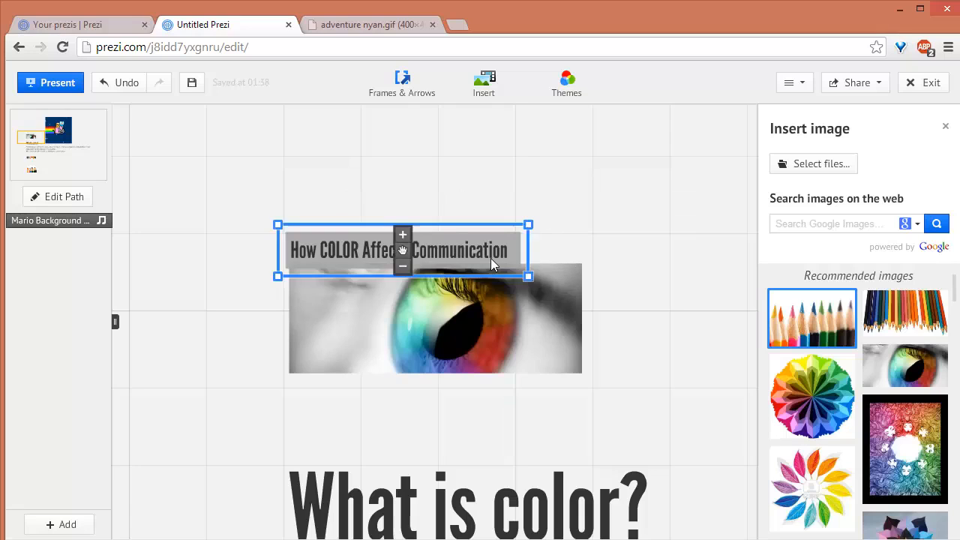
pyautogui.click(491, 259)
pyautogui.tripleClick(510, 243)
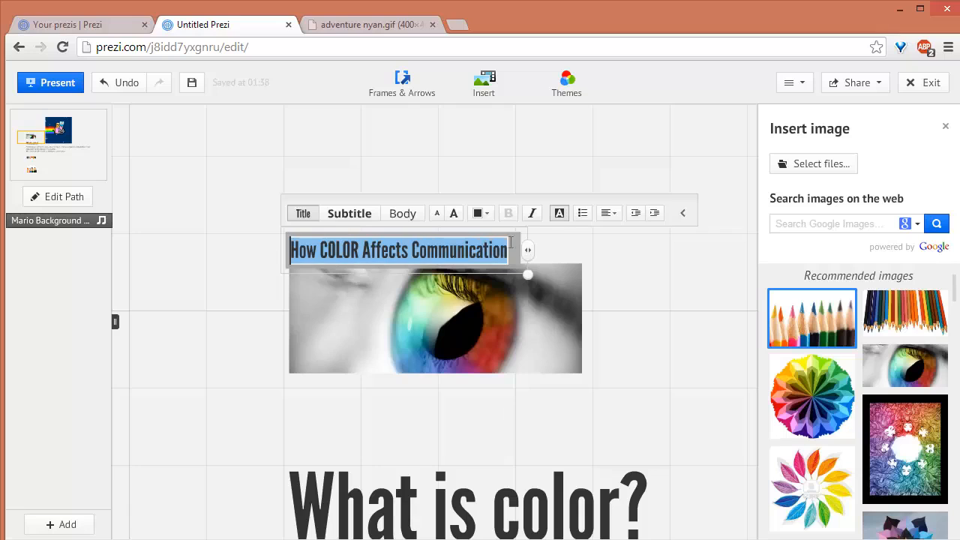
pyautogui.click(563, 216)
pyautogui.click(582, 216)
pyautogui.click(583, 216)
pyautogui.click(558, 217)
# - Try center and right alignment on the "How COLOR Affects Communication" title, return it to left alignment and finish editing its text
pyautogui.click(617, 219)
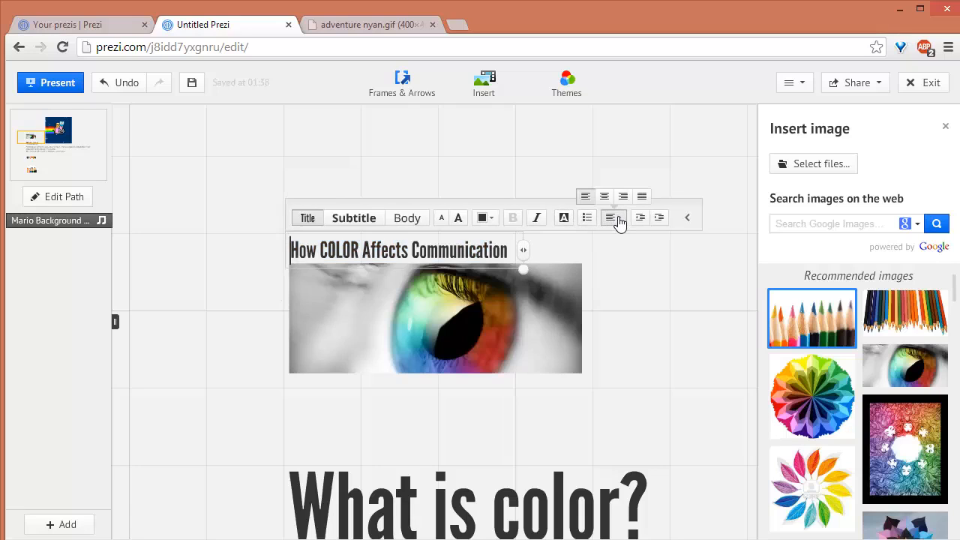
pyautogui.click(605, 198)
pyautogui.click(615, 218)
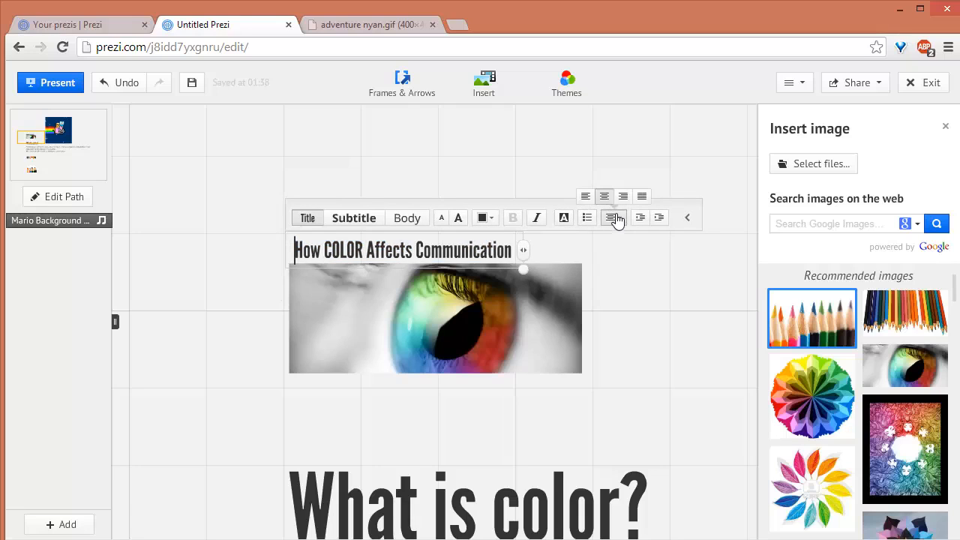
pyautogui.click(623, 198)
pyautogui.click(615, 219)
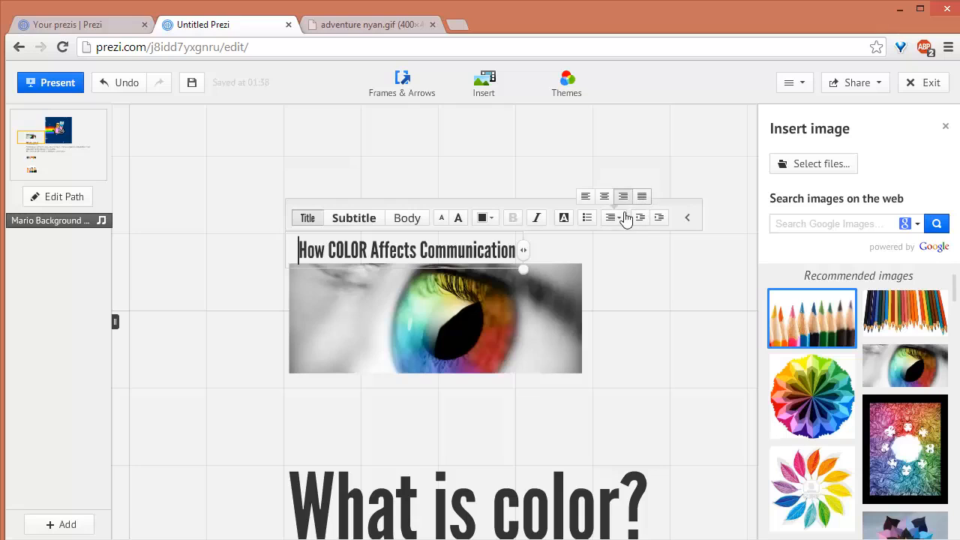
pyautogui.click(613, 220)
pyautogui.click(607, 220)
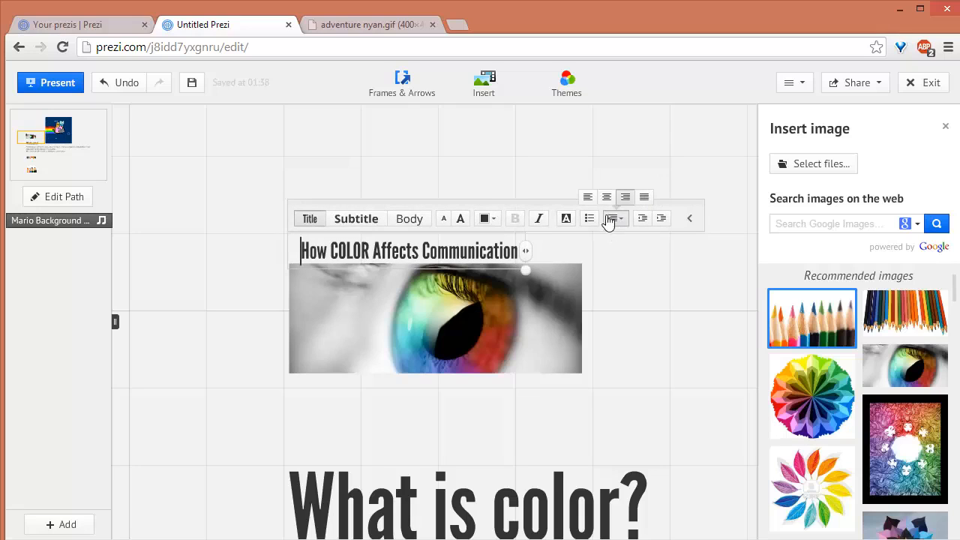
pyautogui.click(587, 196)
pyautogui.click(690, 222)
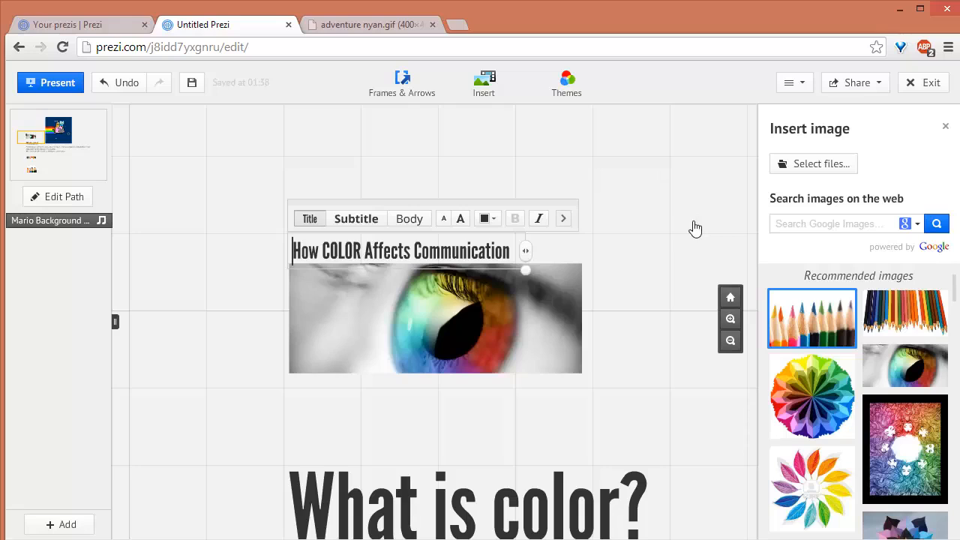
pyautogui.click(564, 218)
pyautogui.click(618, 255)
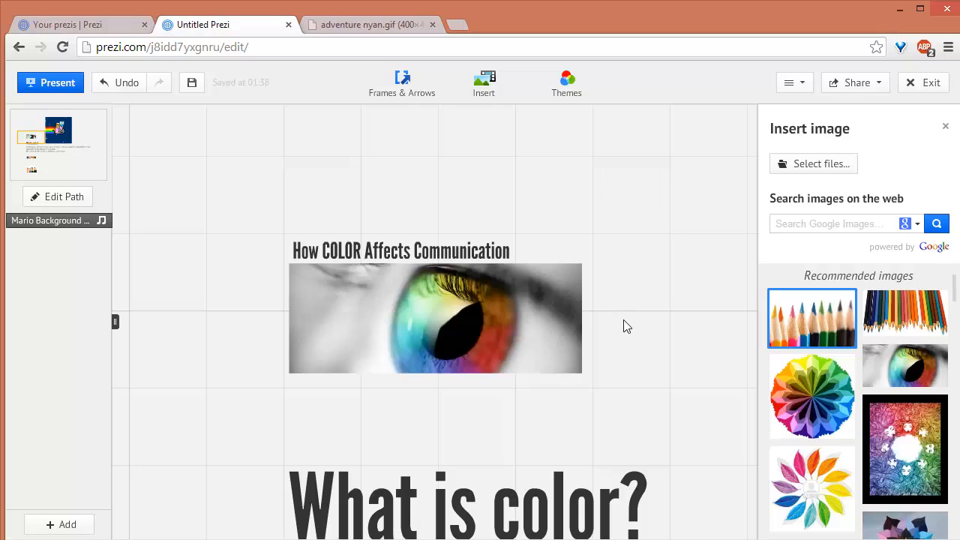
# - Move the "What is color?" heading up so that it sits just below the eye image
pyautogui.moveTo(643, 422); pyautogui.dragTo(627, 364)
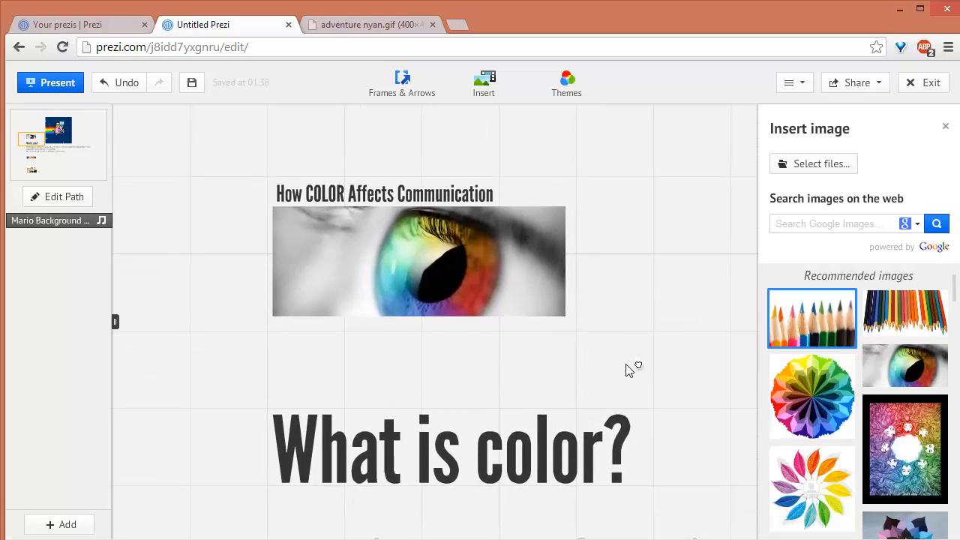
pyautogui.click(391, 193)
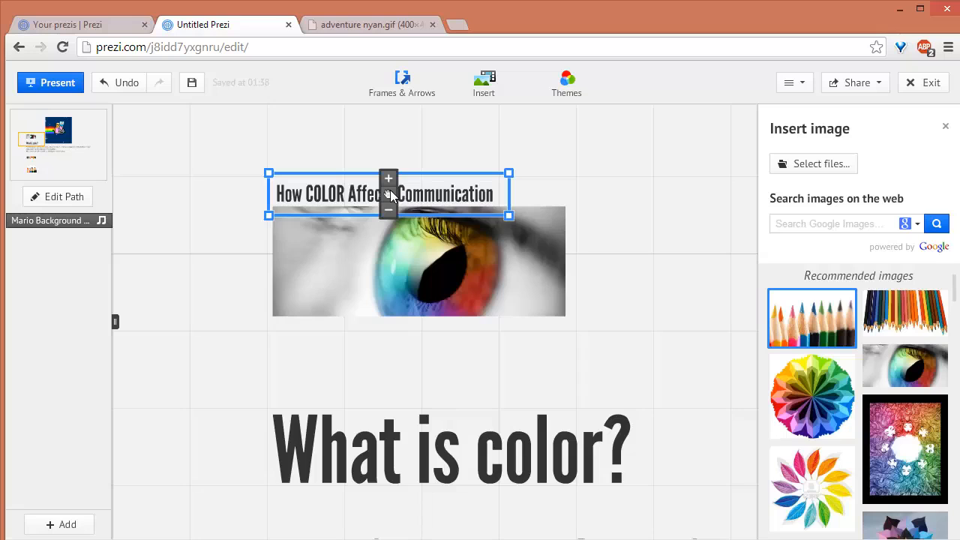
pyautogui.click(428, 428)
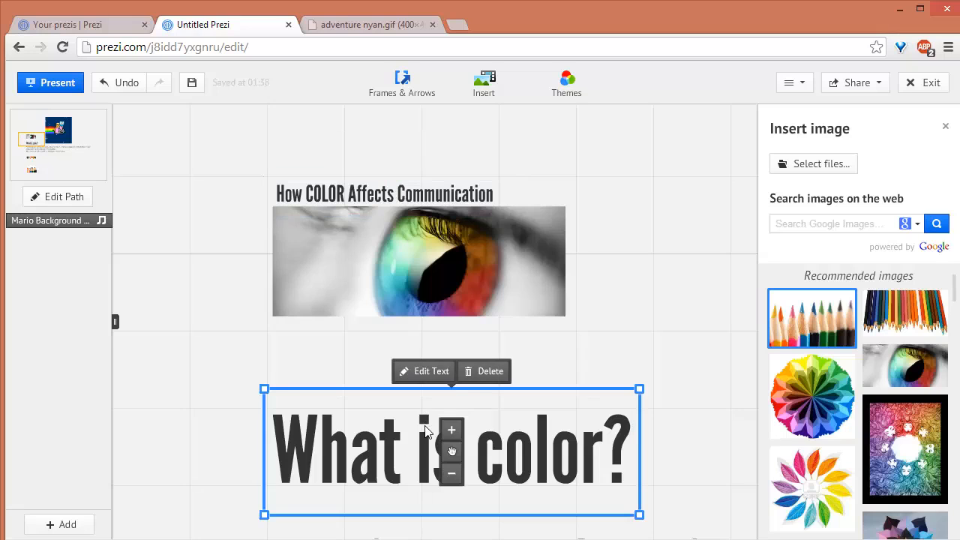
pyautogui.moveTo(429, 429); pyautogui.dragTo(425, 373)
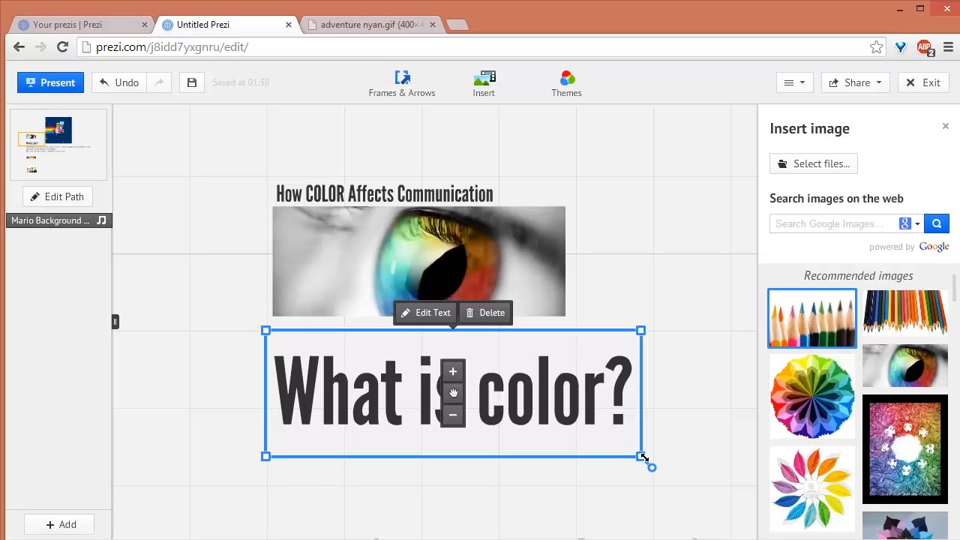
# - Shrink the "What is color?" heading to match the title's text size and place it beneath the left part of the eye image
pyautogui.click(467, 189)
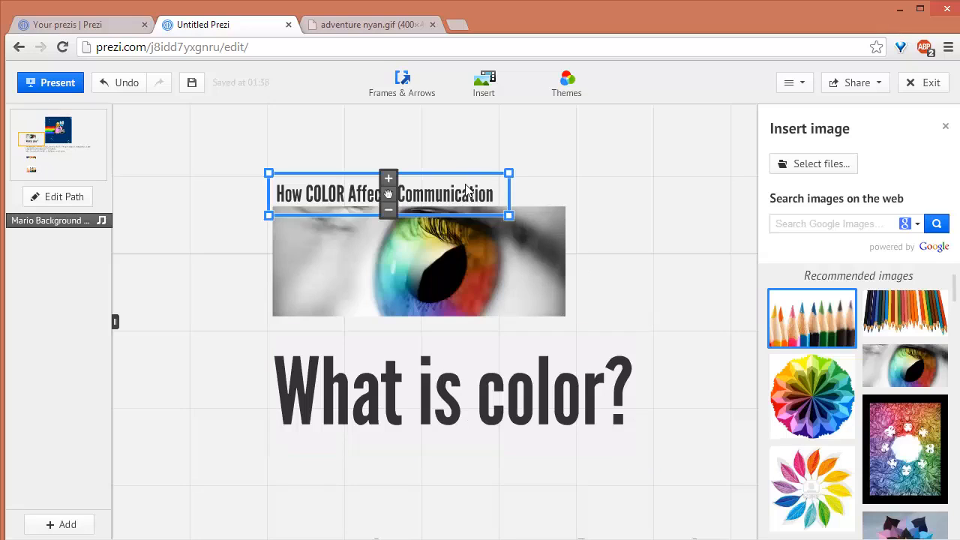
pyautogui.click(665, 315)
pyautogui.click(544, 422)
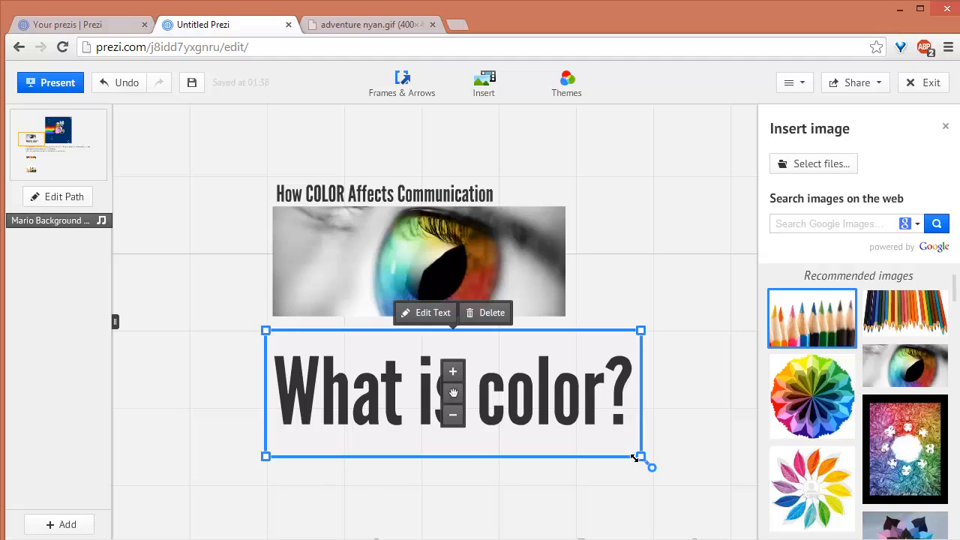
pyautogui.moveTo(634, 455); pyautogui.dragTo(499, 400)
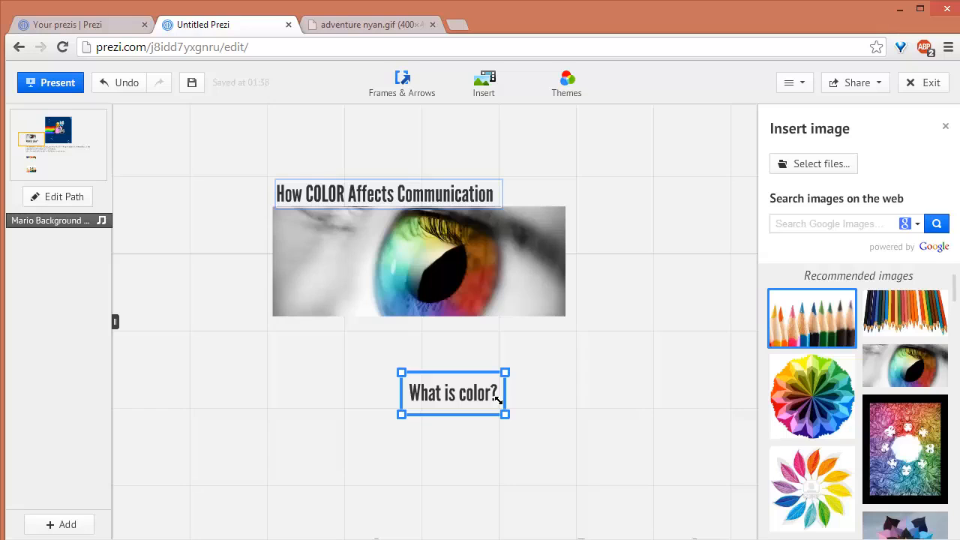
pyautogui.moveTo(498, 400); pyautogui.dragTo(576, 438)
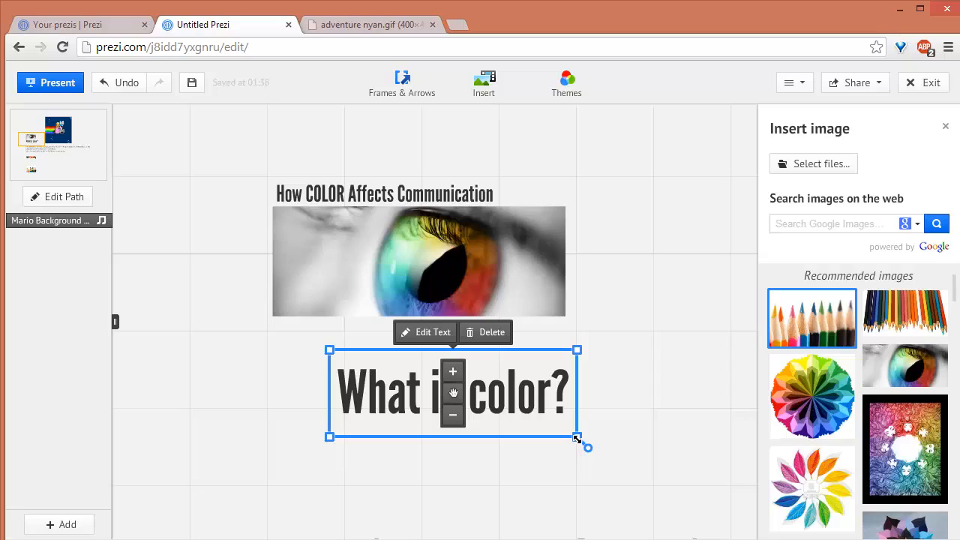
pyautogui.click(685, 409)
pyautogui.click(498, 396)
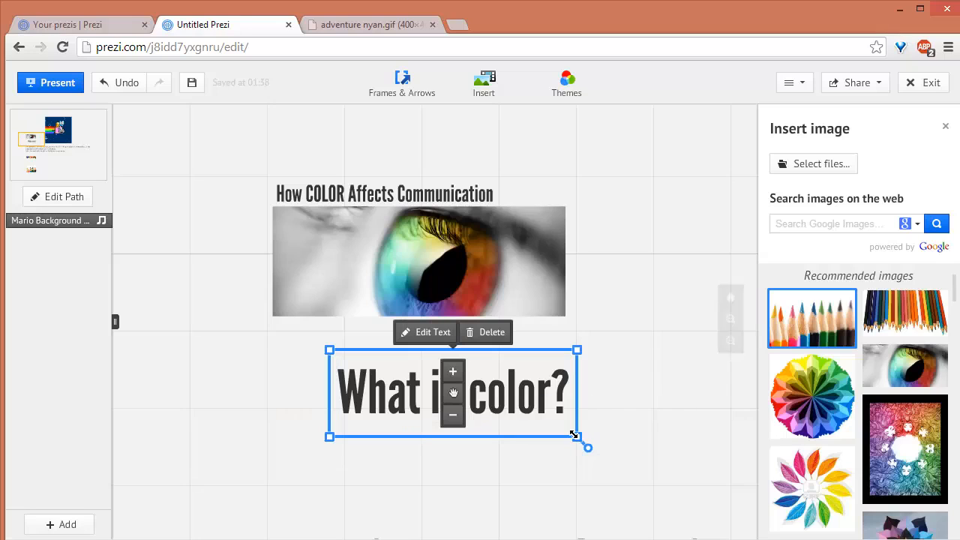
pyautogui.moveTo(577, 437); pyautogui.dragTo(497, 398)
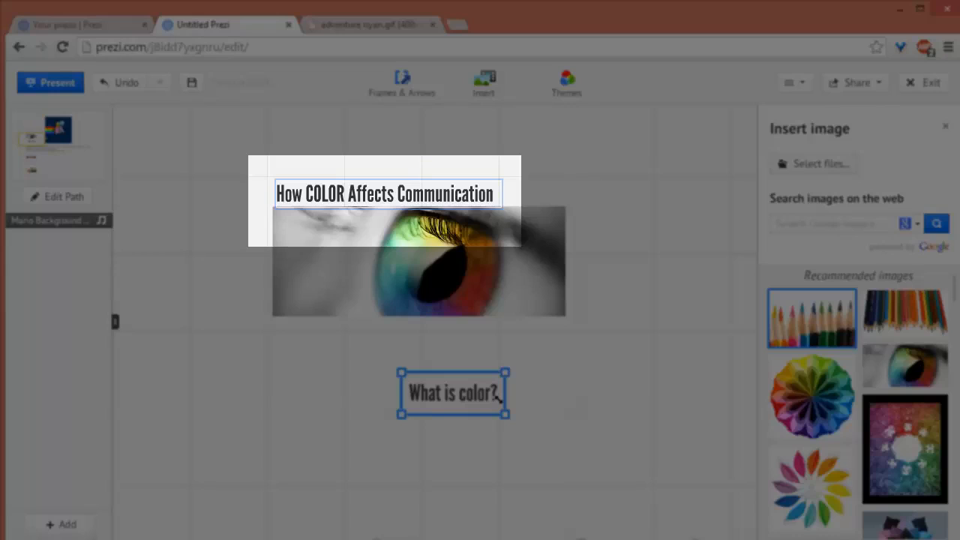
pyautogui.moveTo(501, 398); pyautogui.dragTo(499, 391)
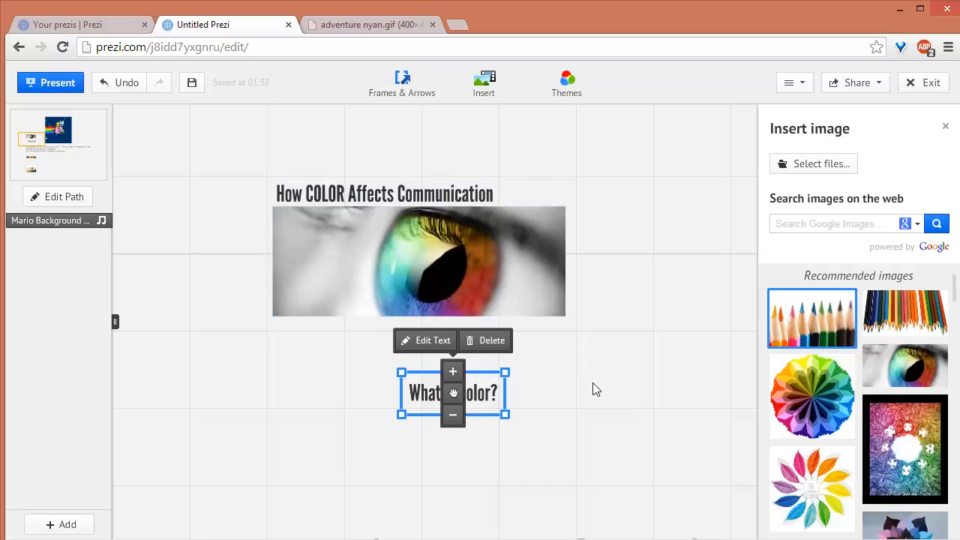
pyautogui.moveTo(448, 401); pyautogui.dragTo(330, 401)
pyautogui.click(486, 401)
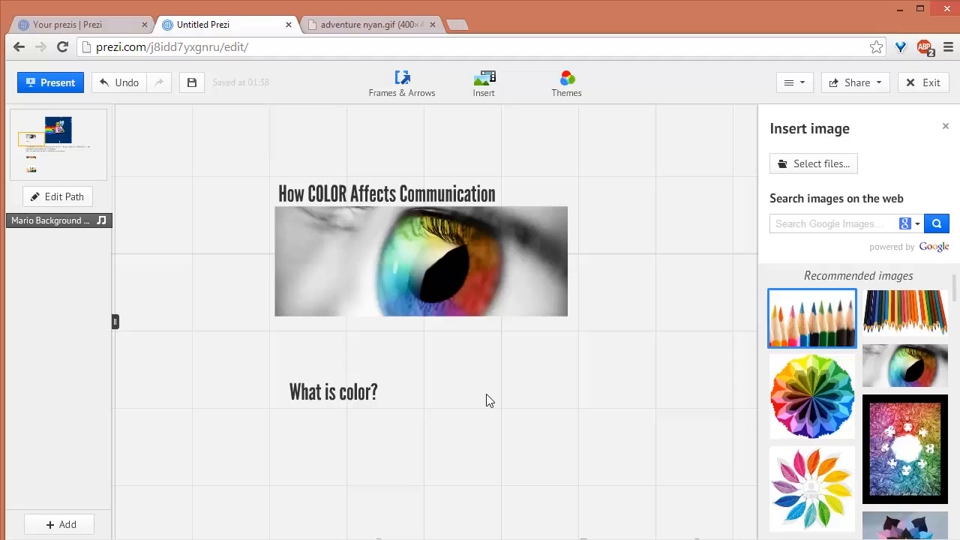
pyautogui.moveTo(486, 400); pyautogui.dragTo(455, 263)
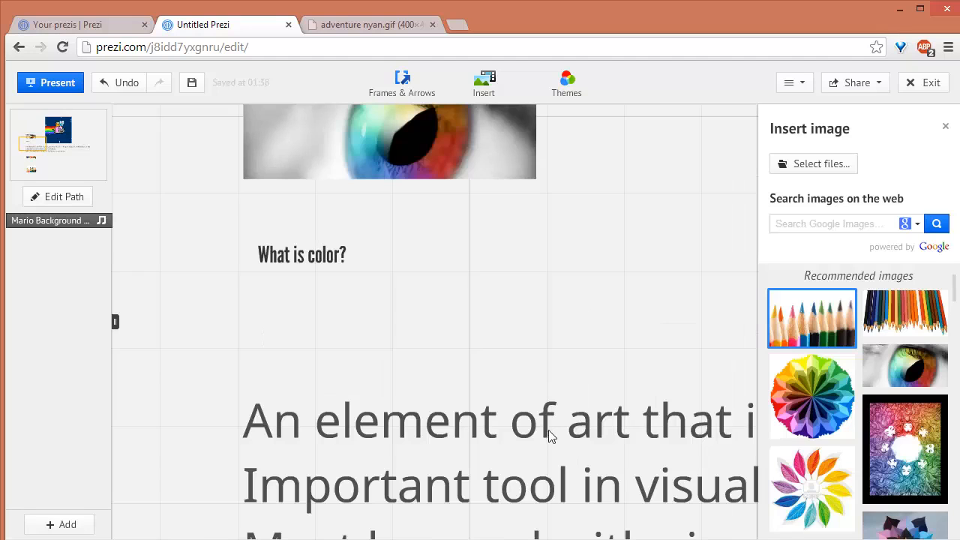
pyautogui.moveTo(549, 436); pyautogui.dragTo(566, 285)
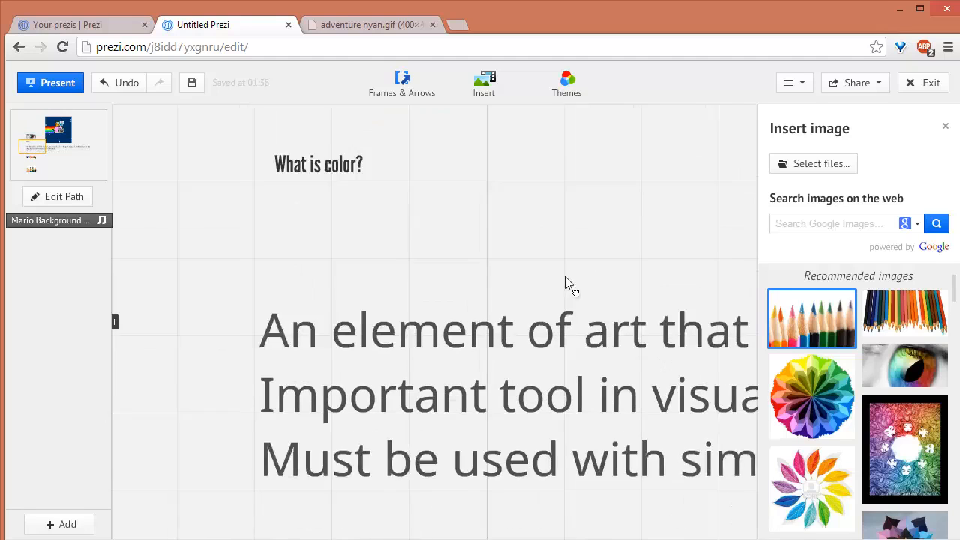
pyautogui.click(335, 367)
pyautogui.click(306, 364)
pyautogui.click(305, 350)
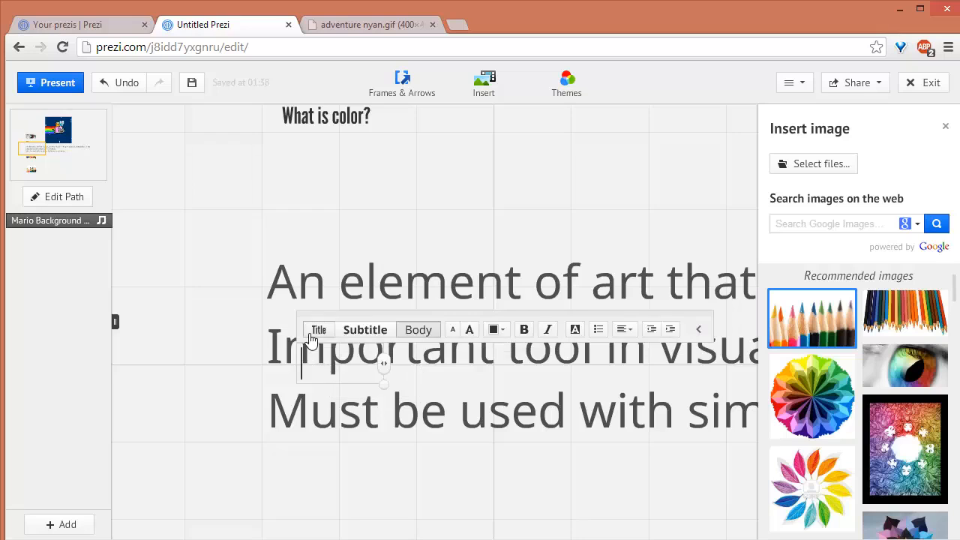
pyautogui.click(466, 285)
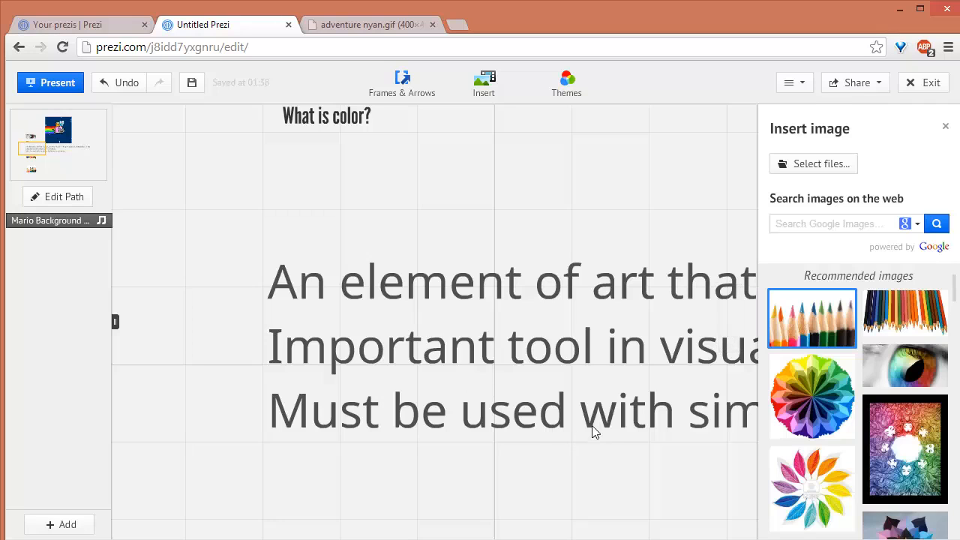
# - Shrink the three-line body paragraph starting "An element of art" and place it directly beneath the "What is color?" heading
pyautogui.click(729, 341)
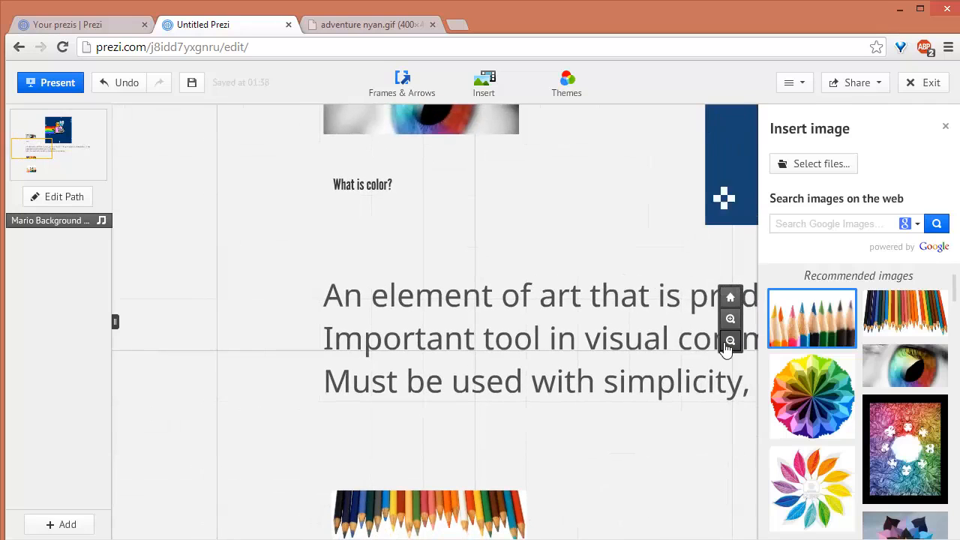
pyautogui.moveTo(657, 406); pyautogui.dragTo(504, 408)
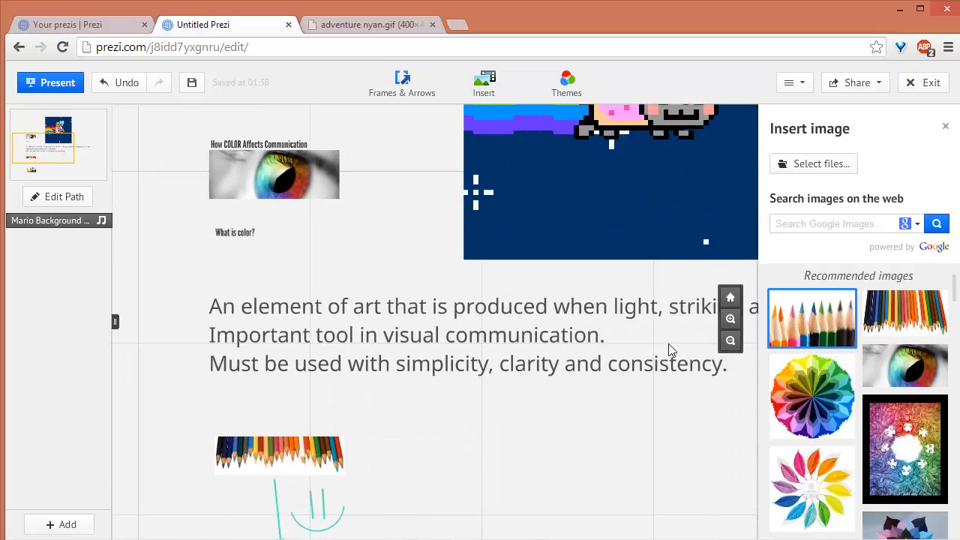
pyautogui.click(730, 347)
pyautogui.moveTo(660, 395); pyautogui.dragTo(601, 440)
pyautogui.click(730, 341)
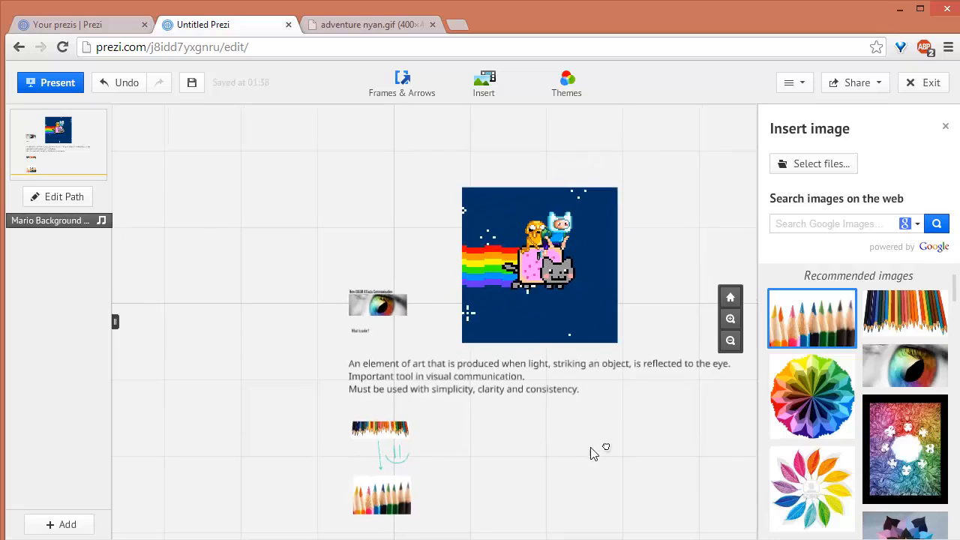
pyautogui.click(482, 389)
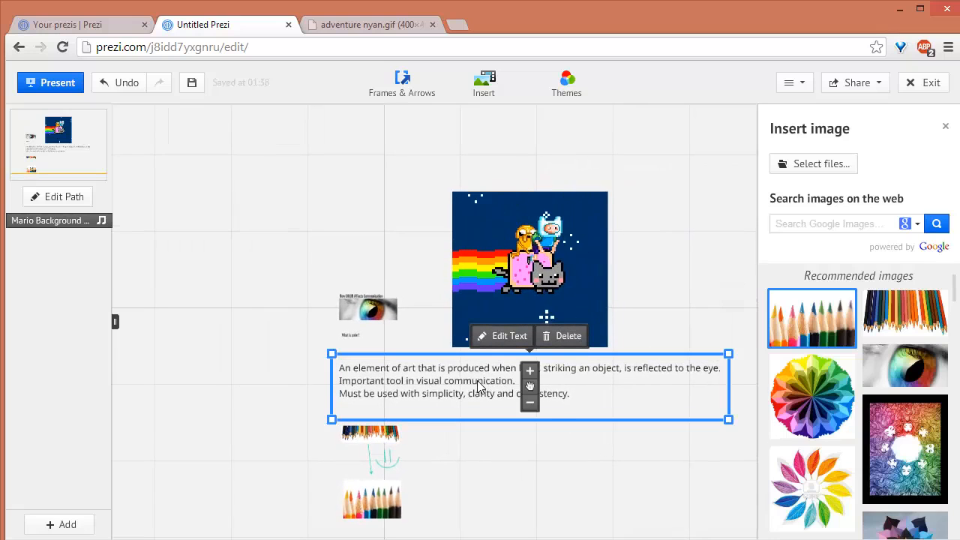
pyautogui.moveTo(735, 427); pyautogui.dragTo(587, 478)
pyautogui.scroll(4, 417, 376)
pyautogui.scroll(3, 441, 423)
pyautogui.moveTo(423, 393); pyautogui.dragTo(409, 346)
pyautogui.click(496, 338)
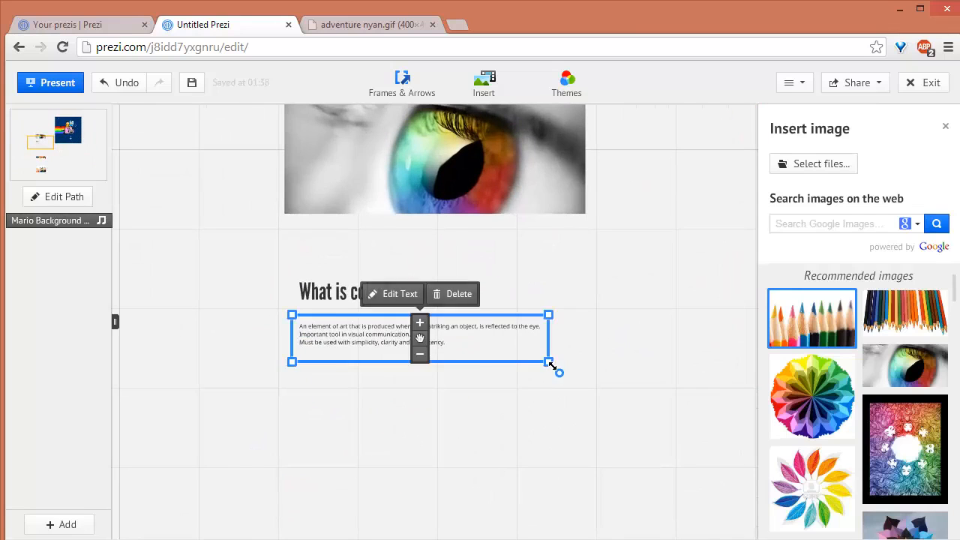
# - Enlarge the body paragraph slightly and align its left edge with the "What is color?" heading, leaving a gap below the heading
pyautogui.moveTo(552, 369); pyautogui.dragTo(579, 371)
pyautogui.doubleClick(401, 334)
pyautogui.click(273, 233)
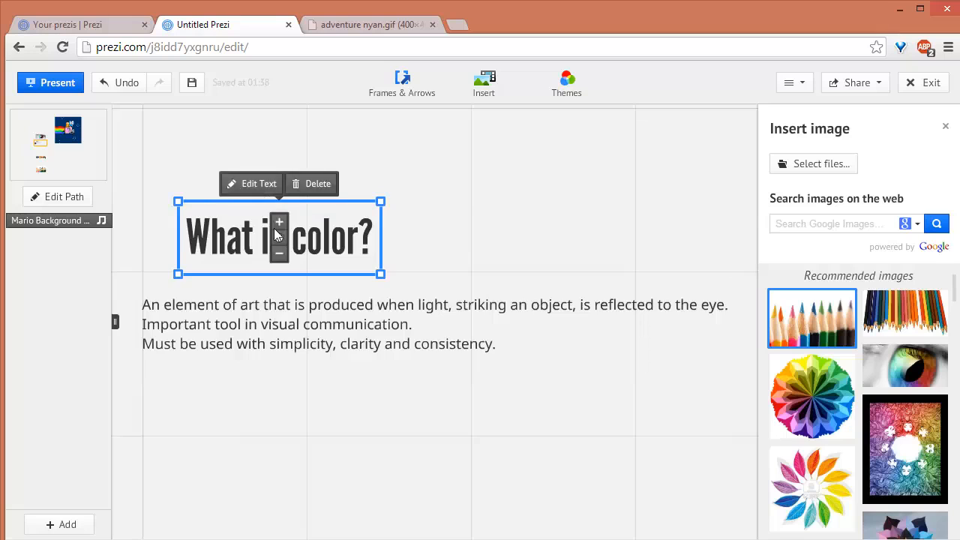
pyautogui.click(545, 190)
pyautogui.scroll(-3, 439, 303)
pyautogui.moveTo(327, 323); pyautogui.dragTo(426, 339)
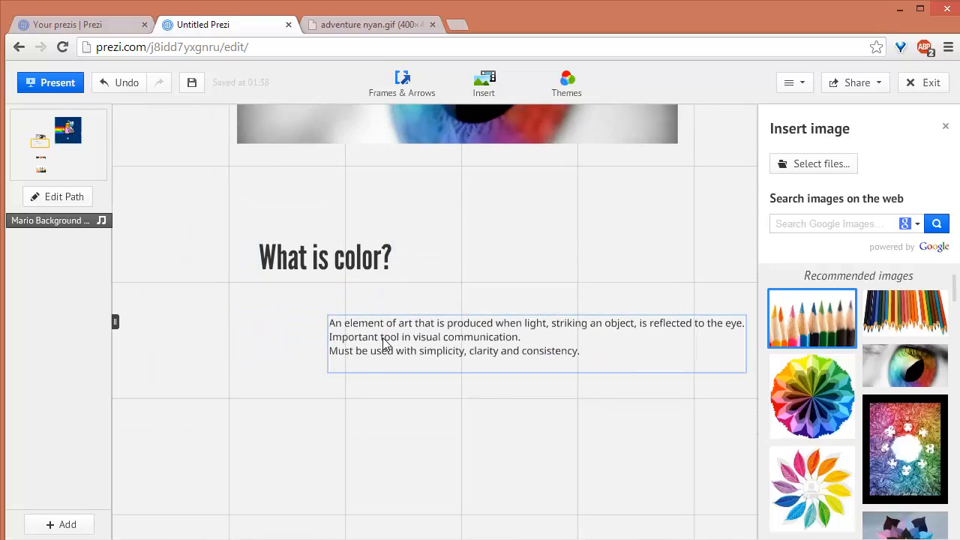
pyautogui.moveTo(398, 342); pyautogui.dragTo(332, 351)
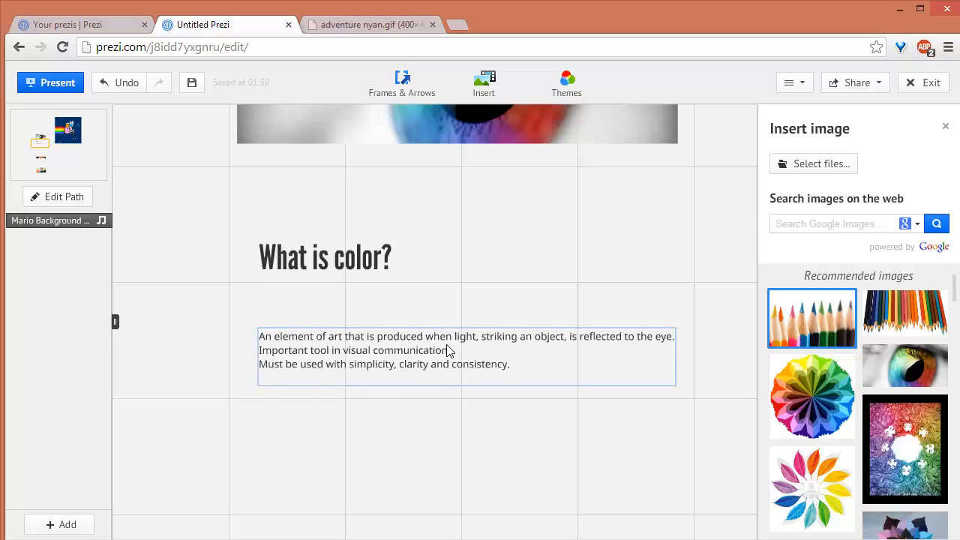
# - Format all three lines of the body paragraph under "What is color?" as a bullet list
pyautogui.click(501, 345)
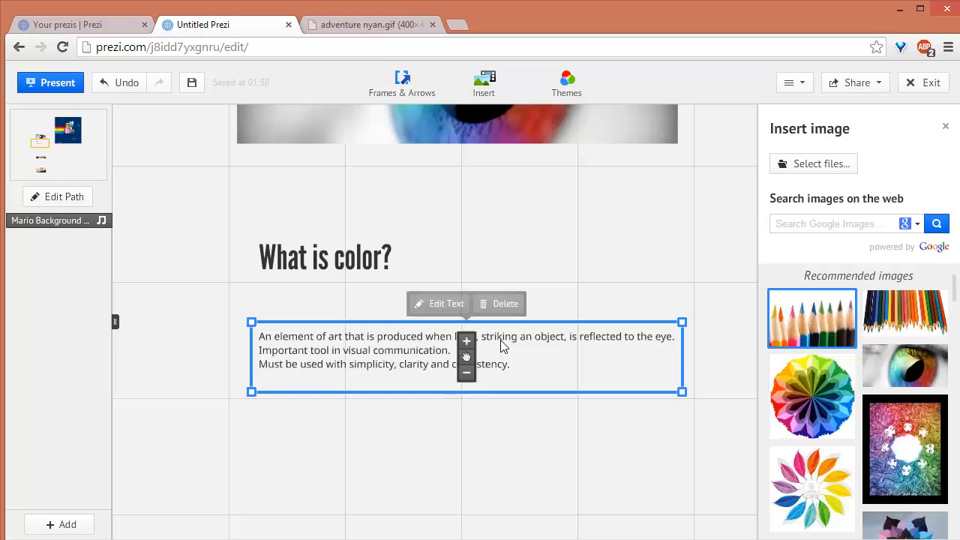
pyautogui.click(459, 304)
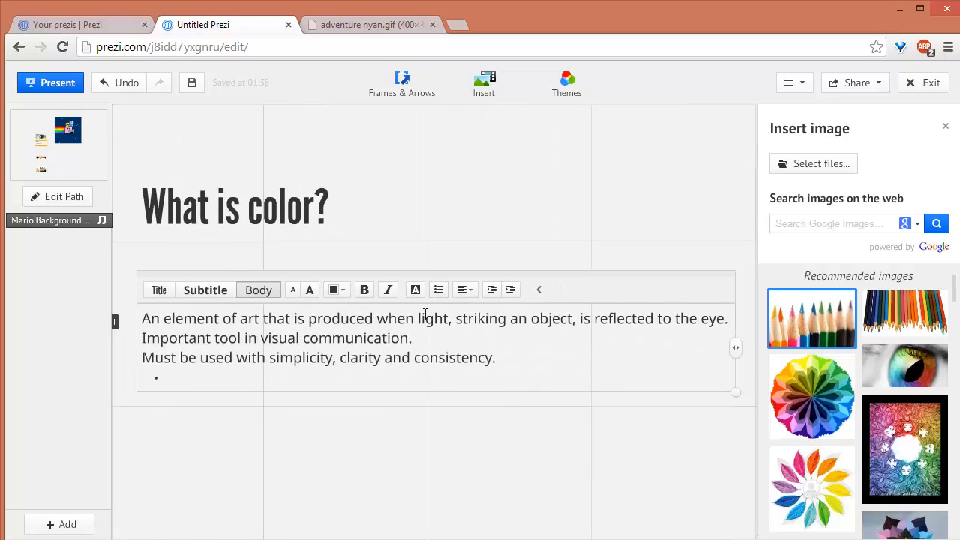
pyautogui.moveTo(251, 358); pyautogui.dragTo(149, 369)
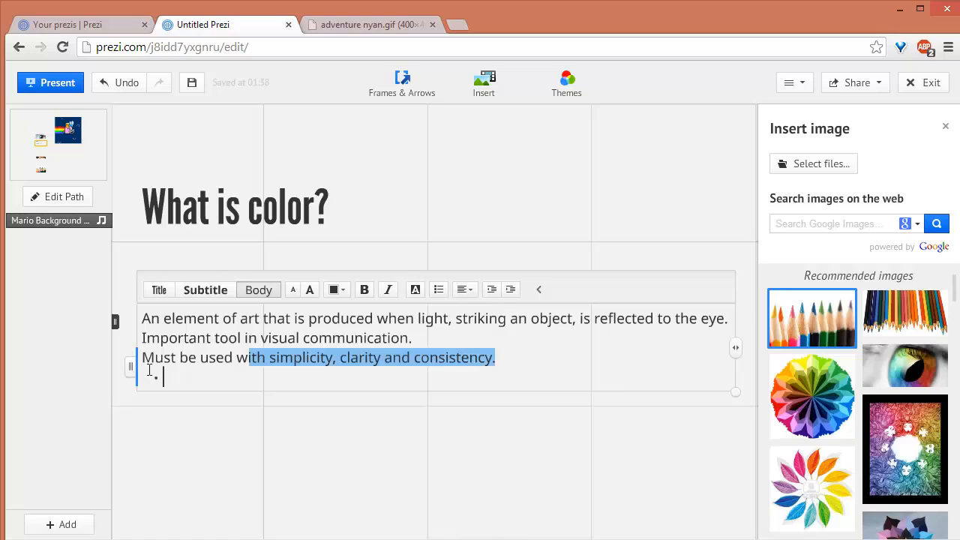
pyautogui.click(439, 290)
pyautogui.click(358, 364)
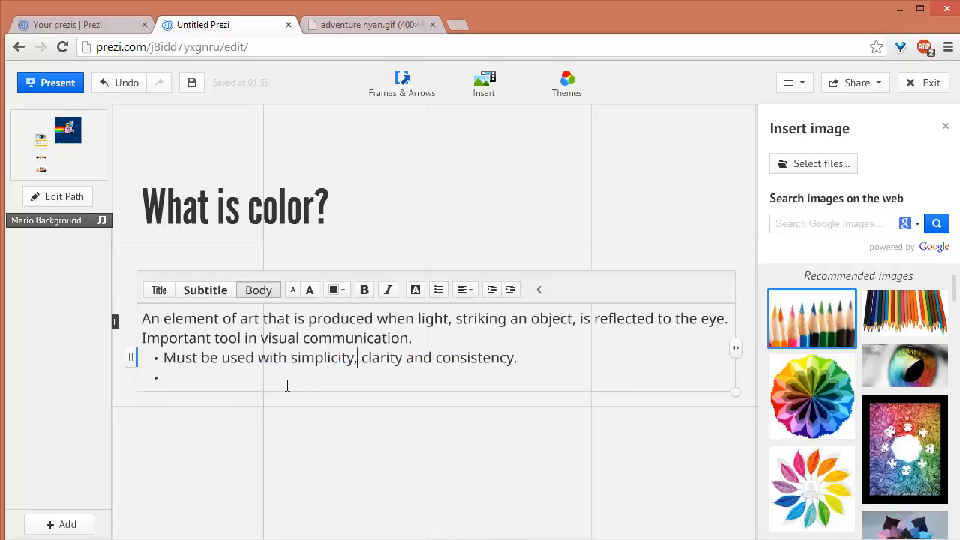
pyautogui.moveTo(287, 383); pyautogui.dragTo(120, 305)
pyautogui.click(440, 289)
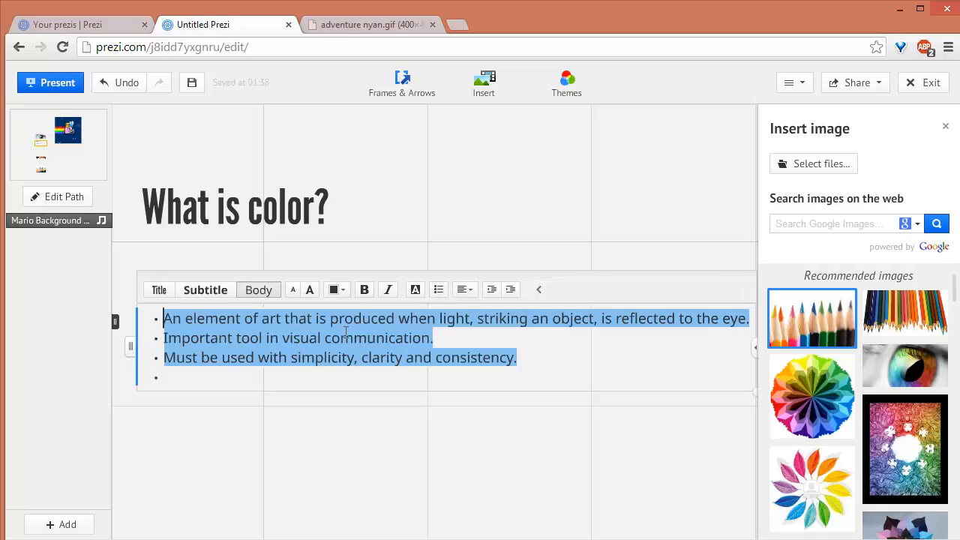
# - Remove the empty last bullet and narrow the text box to the width of the "Must be used with simplicity" line
pyautogui.click(197, 375)
pyautogui.press('BackSpace')
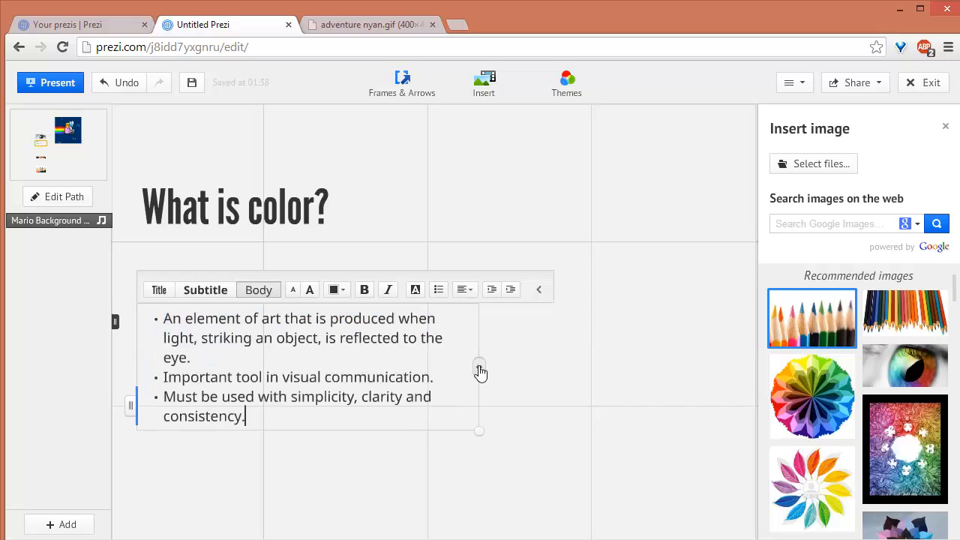
pyautogui.moveTo(480, 371); pyautogui.dragTo(526, 381)
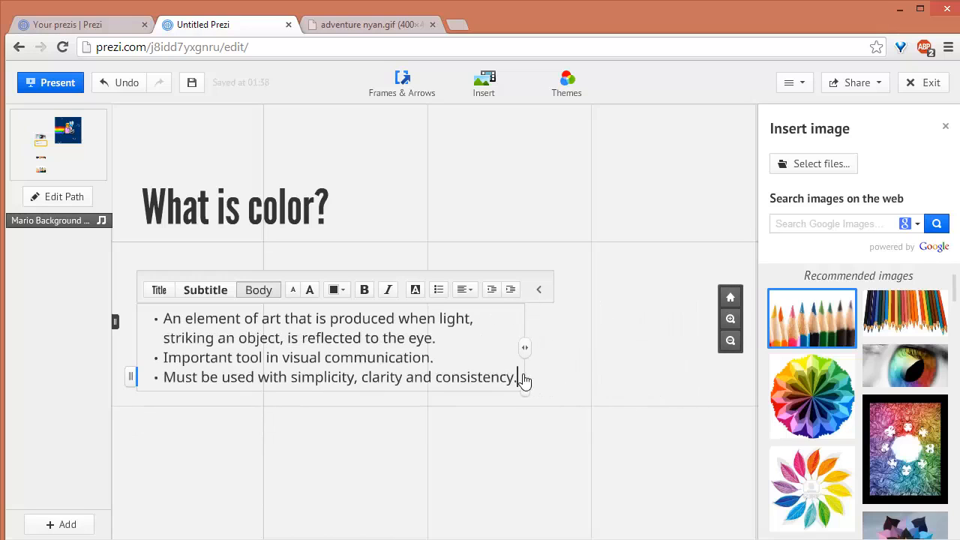
pyautogui.click(585, 369)
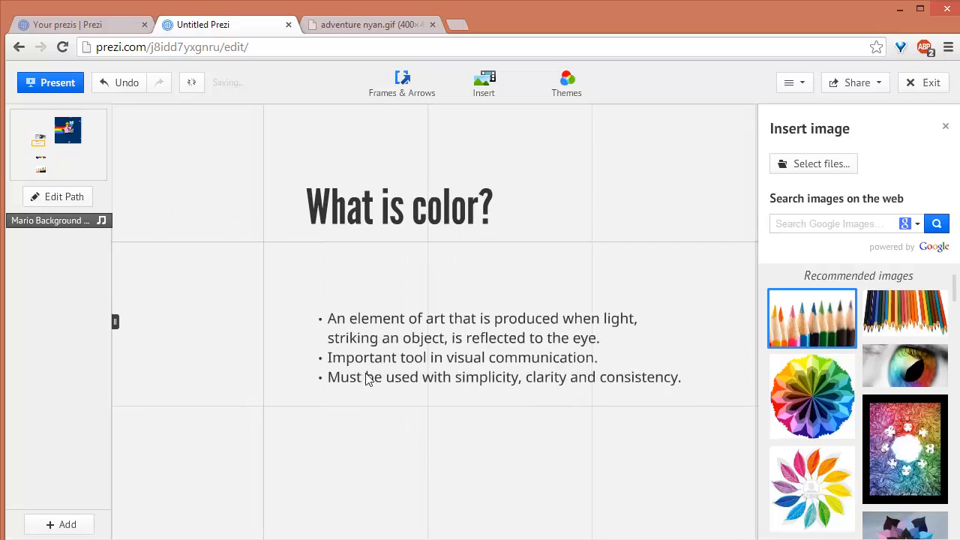
# - Try splitting the last bullet, "Must be used with simplicity, clarity and consistency.", into its own text box below the list, and undo the split
pyautogui.click(363, 372)
pyautogui.click(347, 359)
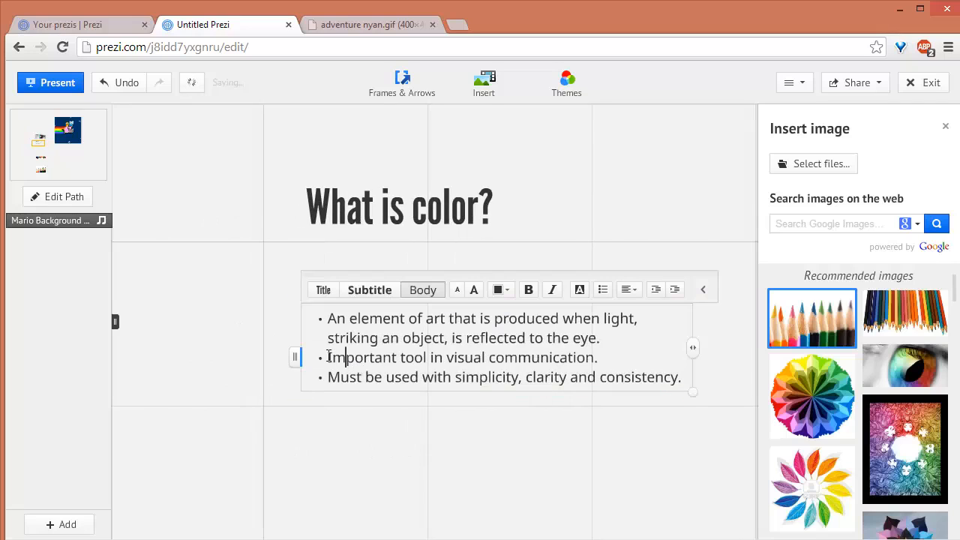
pyautogui.click(336, 338)
pyautogui.moveTo(326, 325); pyautogui.dragTo(592, 338)
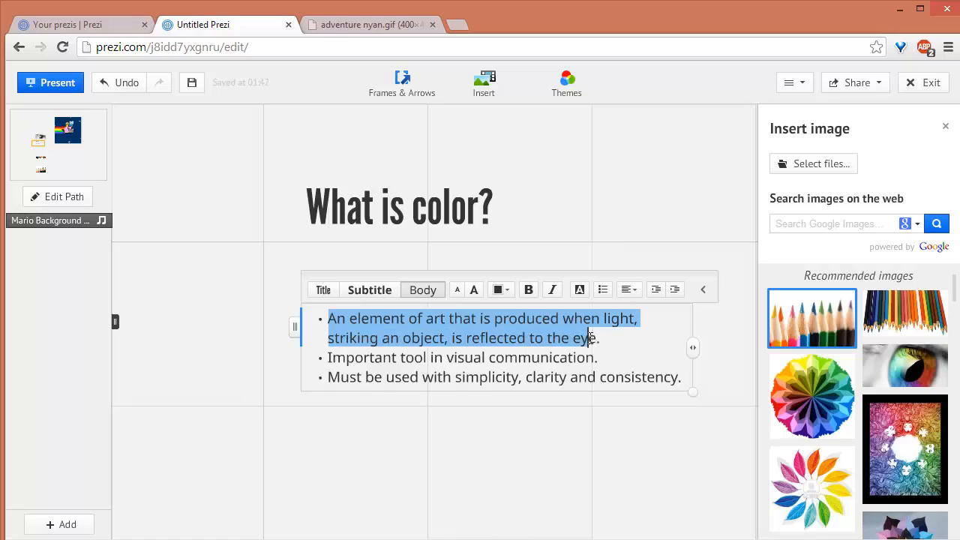
pyautogui.moveTo(327, 357); pyautogui.dragTo(532, 357)
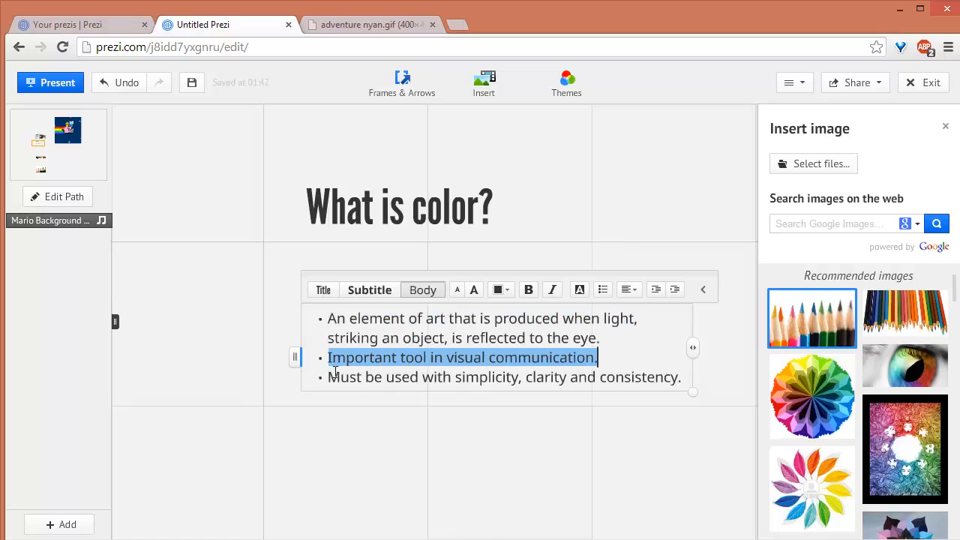
pyautogui.moveTo(330, 376); pyautogui.dragTo(726, 382)
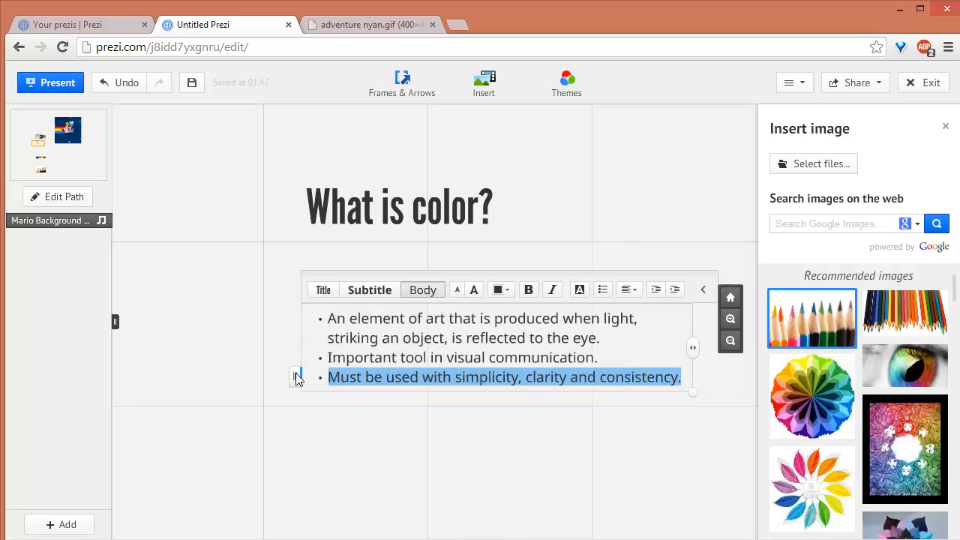
pyautogui.moveTo(296, 379); pyautogui.dragTo(294, 433)
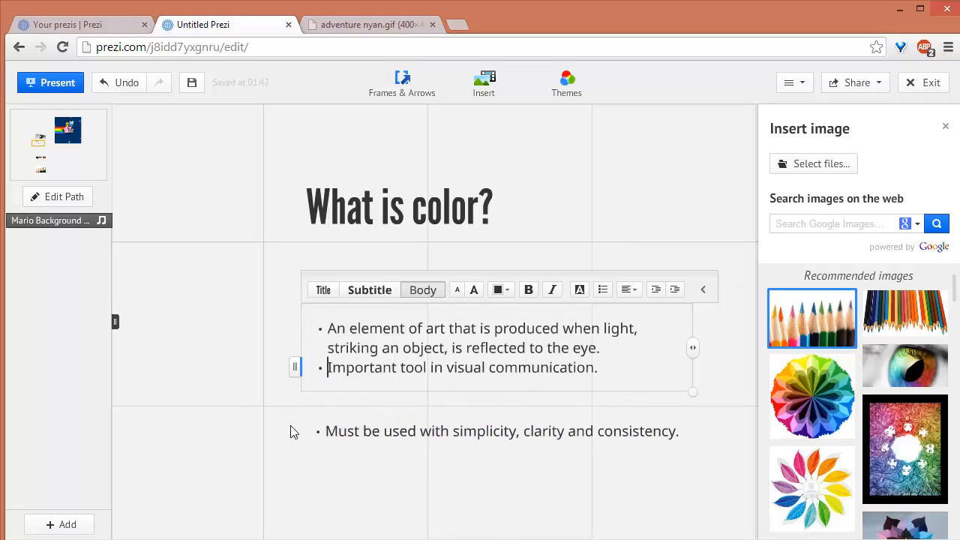
pyautogui.click(356, 434)
pyautogui.click(368, 368)
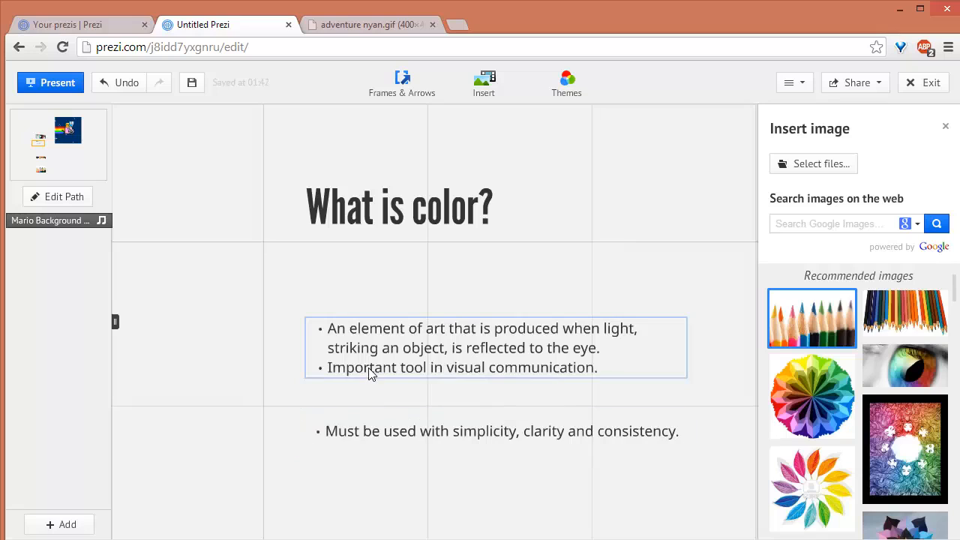
pyautogui.click(369, 429)
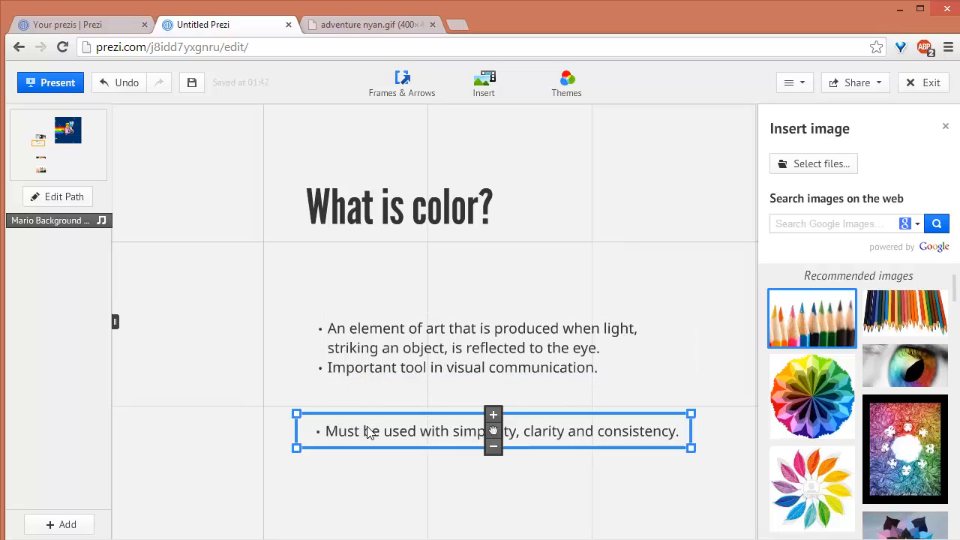
pyautogui.click(125, 84)
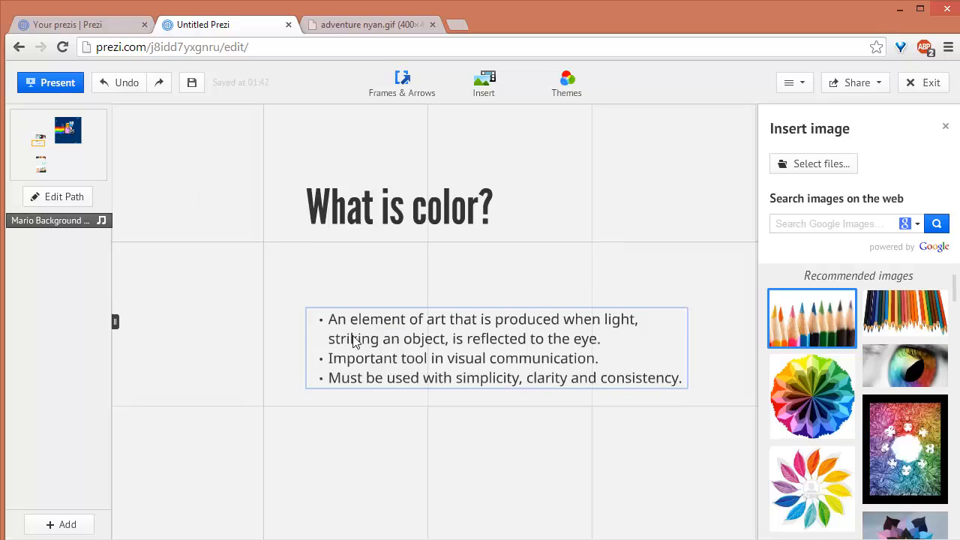
# - Move the bullet list directly beneath the "What is color?" heading, aligning its text with the heading's left edge
pyautogui.moveTo(352, 338); pyautogui.dragTo(331, 271)
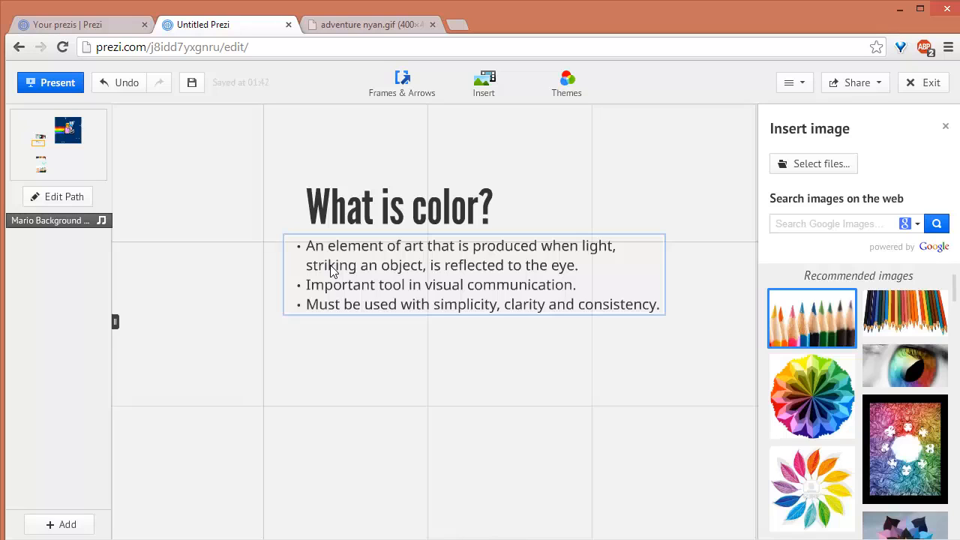
pyautogui.click(455, 383)
pyautogui.scroll(-3, 485, 390)
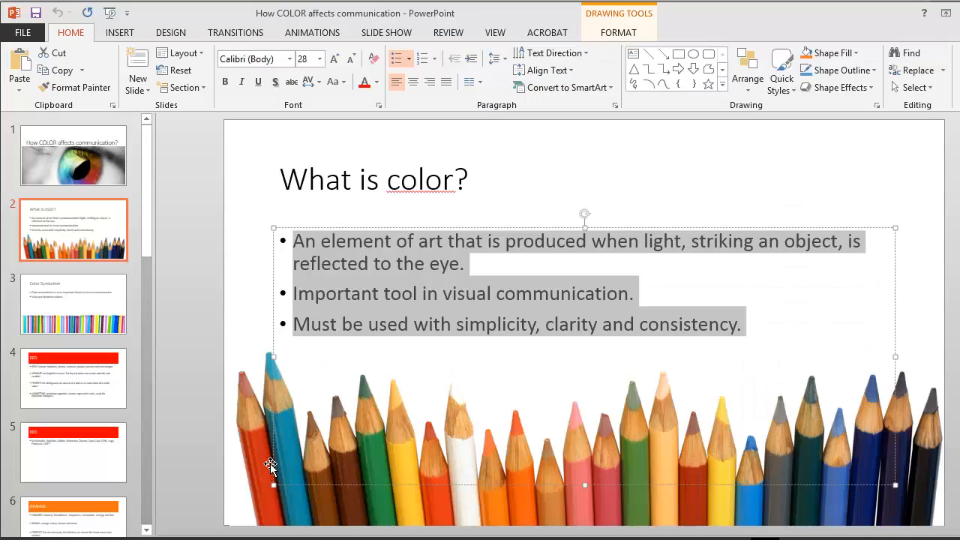
# - Rotate the colored pencils image by half a turn so the pencil tips point up, as on the PowerPoint slide
pyautogui.click(257, 474)
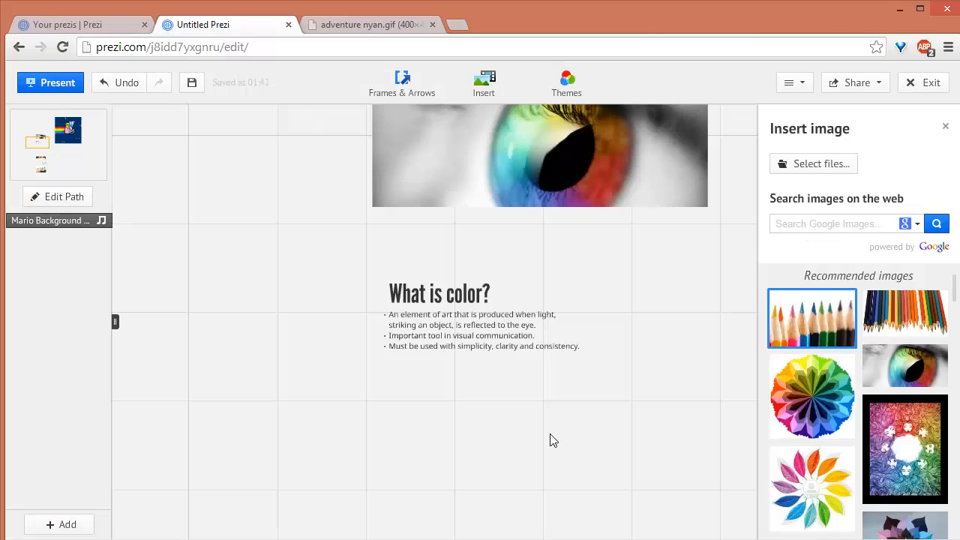
pyautogui.moveTo(634, 458); pyautogui.dragTo(622, 229)
pyautogui.moveTo(633, 512)
pyautogui.mouseDown()
pyautogui.moveTo(465, 244)
pyautogui.moveTo(570, 206)
pyautogui.mouseUp()
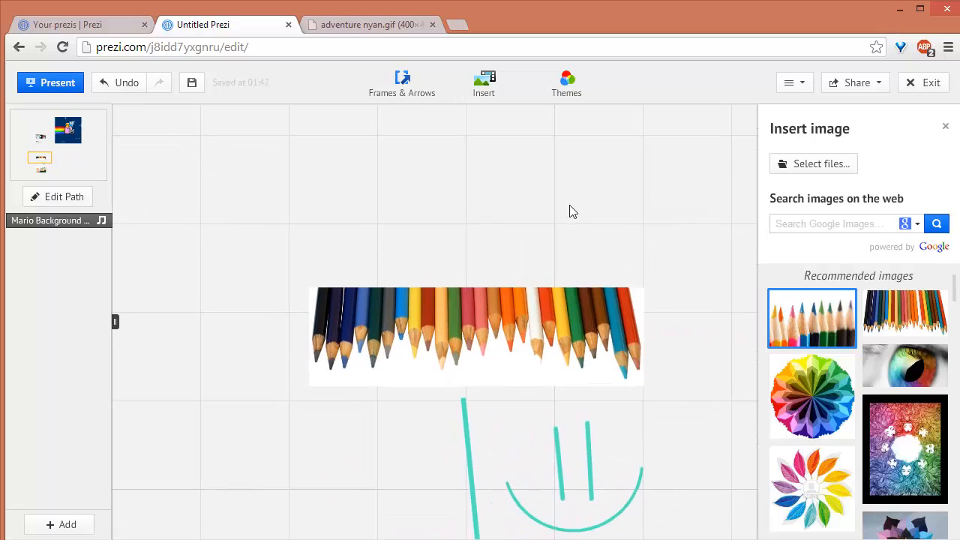
pyautogui.click(559, 296)
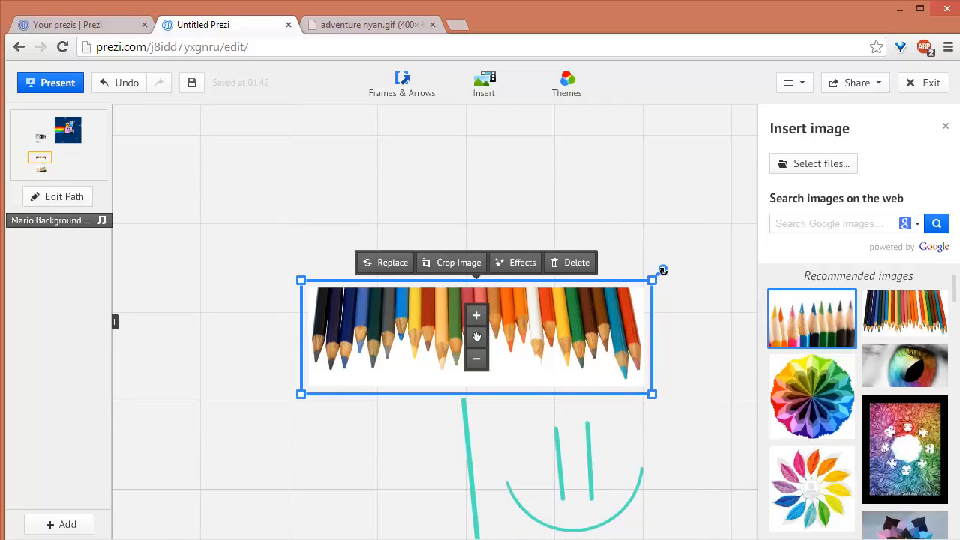
pyautogui.moveTo(663, 269)
pyautogui.mouseDown()
pyautogui.moveTo(593, 450)
pyautogui.moveTo(457, 454)
pyautogui.moveTo(359, 405)
pyautogui.moveTo(348, 378)
pyautogui.mouseUp()
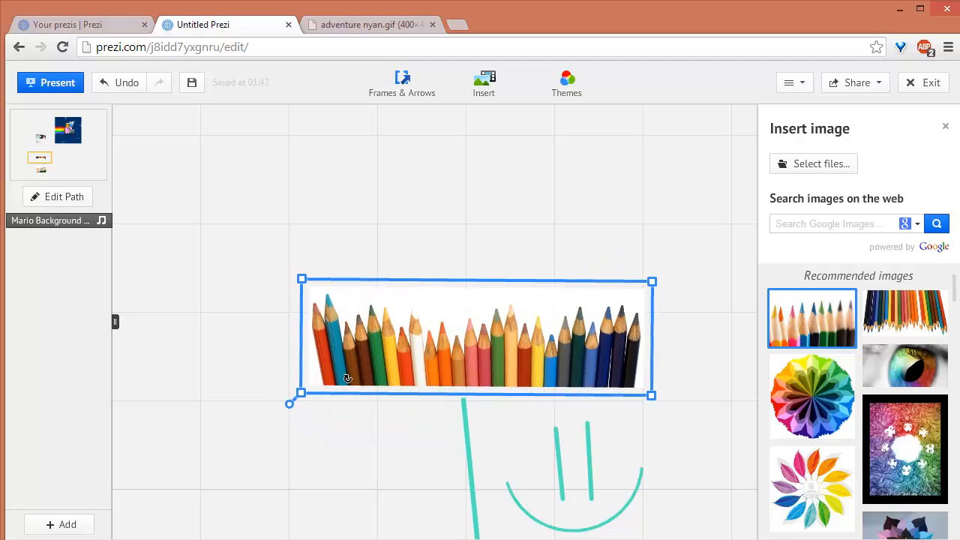
# - Move the colored pencils image up beneath the "What is color?" bullet list and shrink it to slightly narrower than the list
pyautogui.moveTo(481, 339)
pyautogui.mouseDown()
pyautogui.moveTo(480, 128)
pyautogui.moveTo(480, 340)
pyautogui.moveTo(479, 144)
pyautogui.mouseUp()
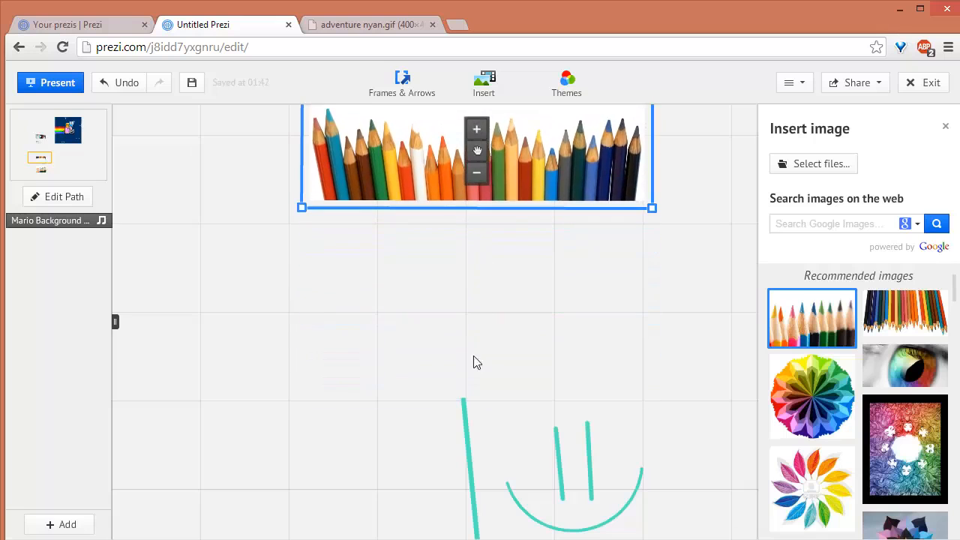
pyautogui.moveTo(475, 358); pyautogui.dragTo(474, 475)
pyautogui.moveTo(473, 343); pyautogui.dragTo(471, 155)
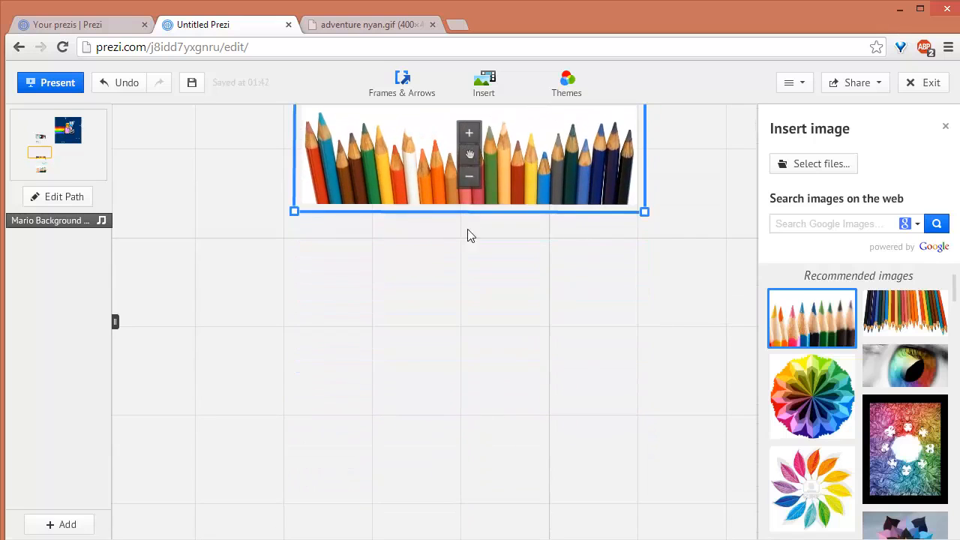
pyautogui.moveTo(471, 293); pyautogui.dragTo(471, 510)
pyautogui.moveTo(470, 377)
pyautogui.mouseDown()
pyautogui.moveTo(435, 316)
pyautogui.moveTo(446, 285)
pyautogui.moveTo(390, 285)
pyautogui.mouseUp()
pyautogui.click(391, 309)
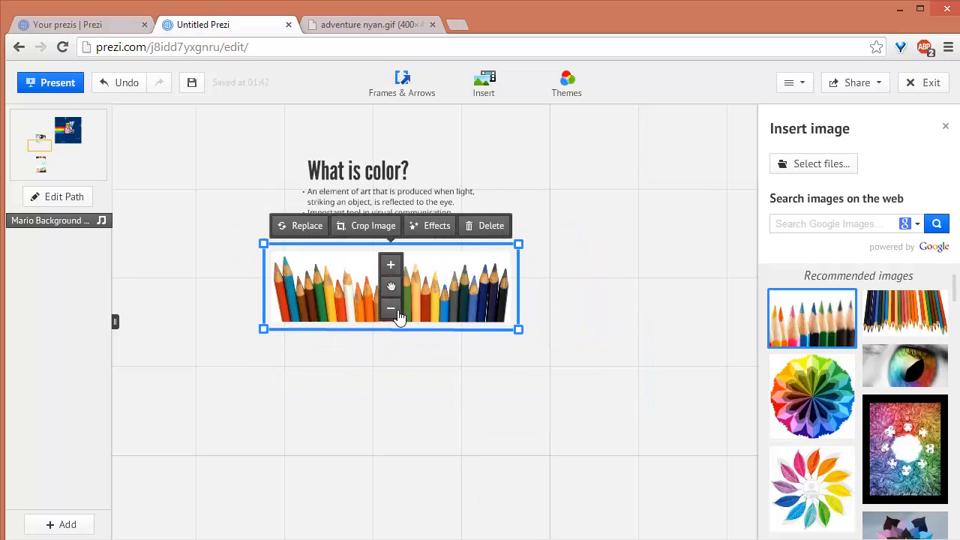
pyautogui.click(392, 307)
pyautogui.moveTo(407, 382); pyautogui.dragTo(418, 429)
pyautogui.moveTo(452, 379); pyautogui.dragTo(459, 355)
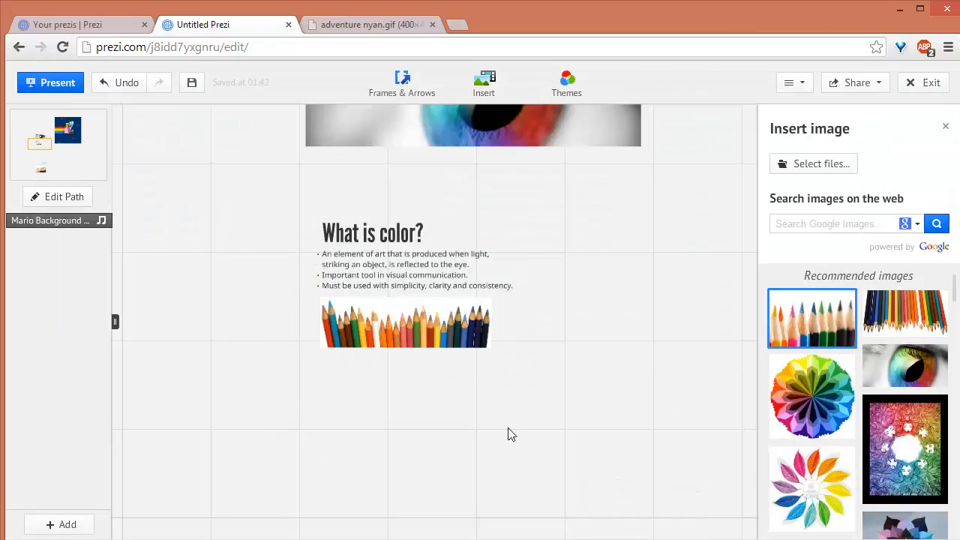
# - Enlarge the colored pencils image to about the width of the bullet list and shift it slightly down and right
pyautogui.click(413, 325)
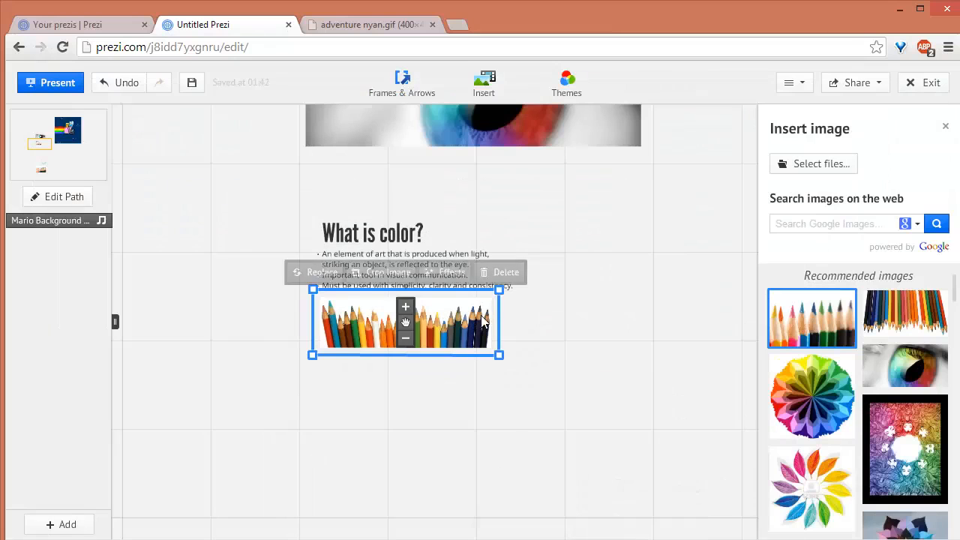
pyautogui.click(595, 382)
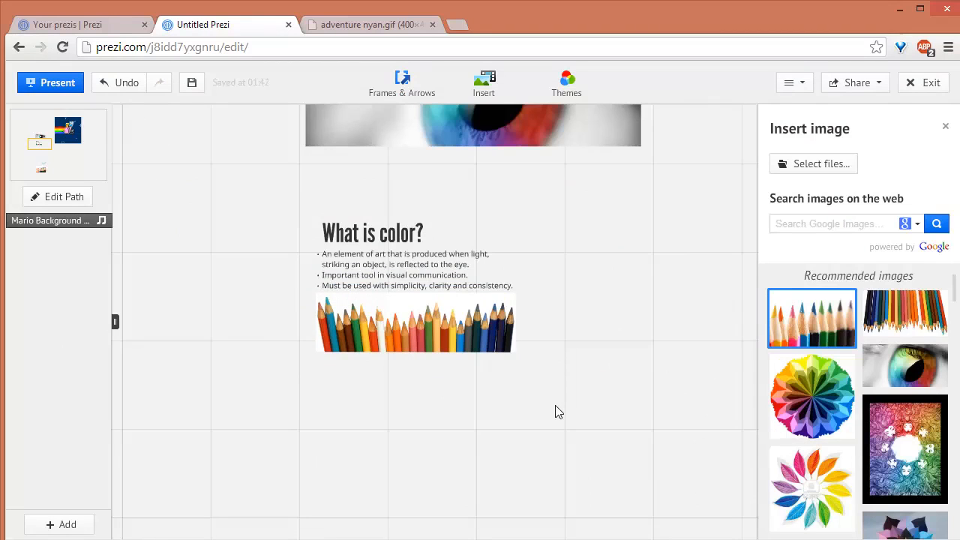
pyautogui.click(444, 349)
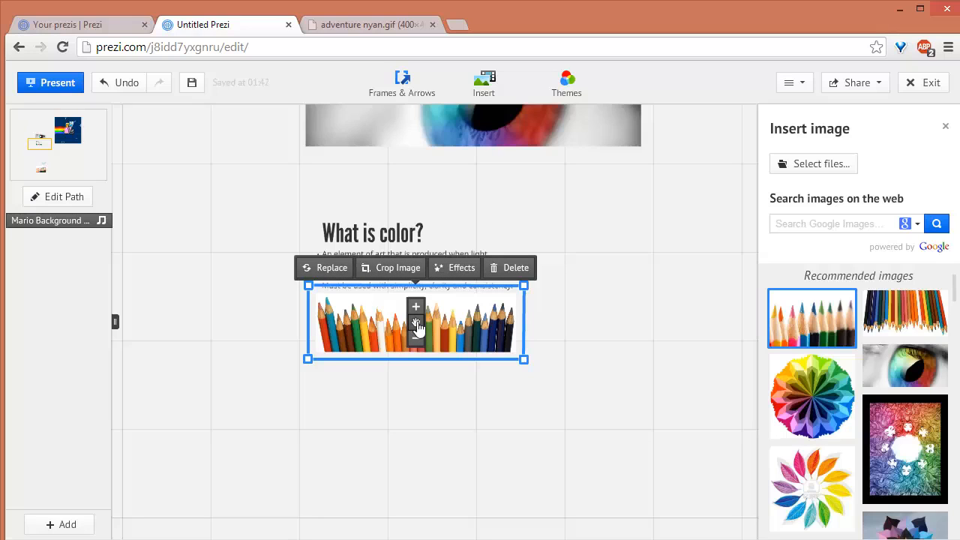
pyautogui.moveTo(417, 327)
pyautogui.mouseDown()
pyautogui.moveTo(533, 403)
pyautogui.moveTo(420, 351)
pyautogui.moveTo(428, 337)
pyautogui.mouseUp()
# - Move the bullet list slightly down from the heading and align the pencils image beneath it
pyautogui.click(417, 258)
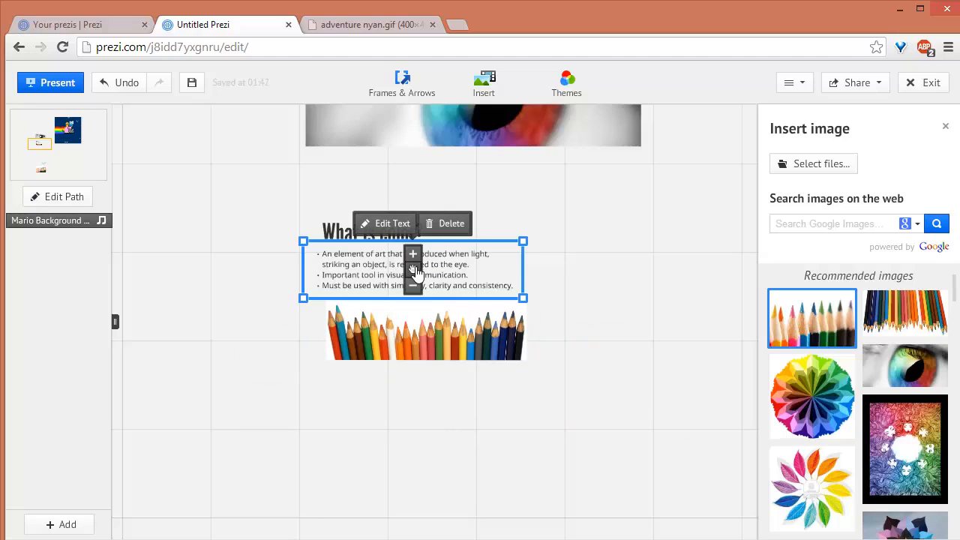
pyautogui.moveTo(417, 273)
pyautogui.mouseDown()
pyautogui.moveTo(586, 283)
pyautogui.moveTo(421, 281)
pyautogui.mouseUp()
pyautogui.moveTo(424, 334)
pyautogui.mouseDown()
pyautogui.moveTo(407, 334)
pyautogui.moveTo(430, 349)
pyautogui.mouseUp()
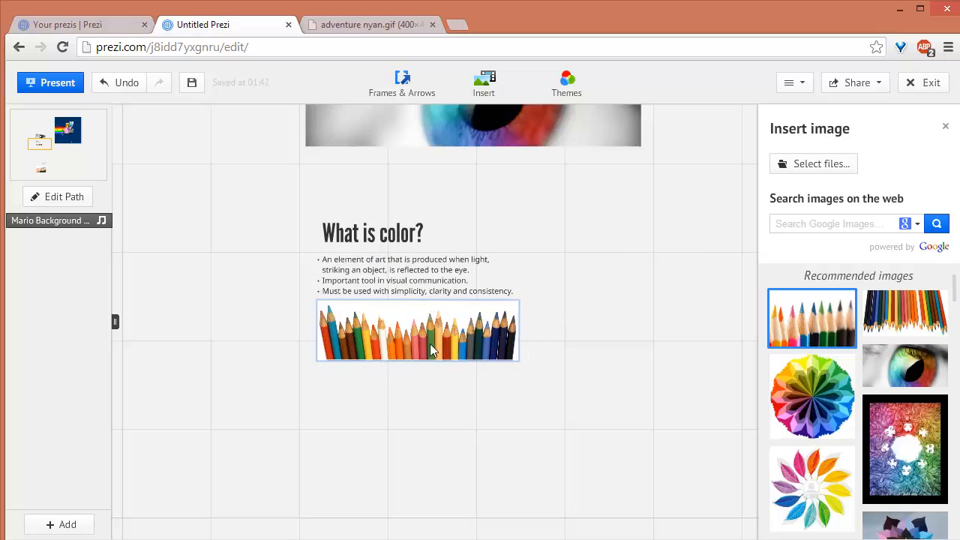
pyautogui.click(532, 397)
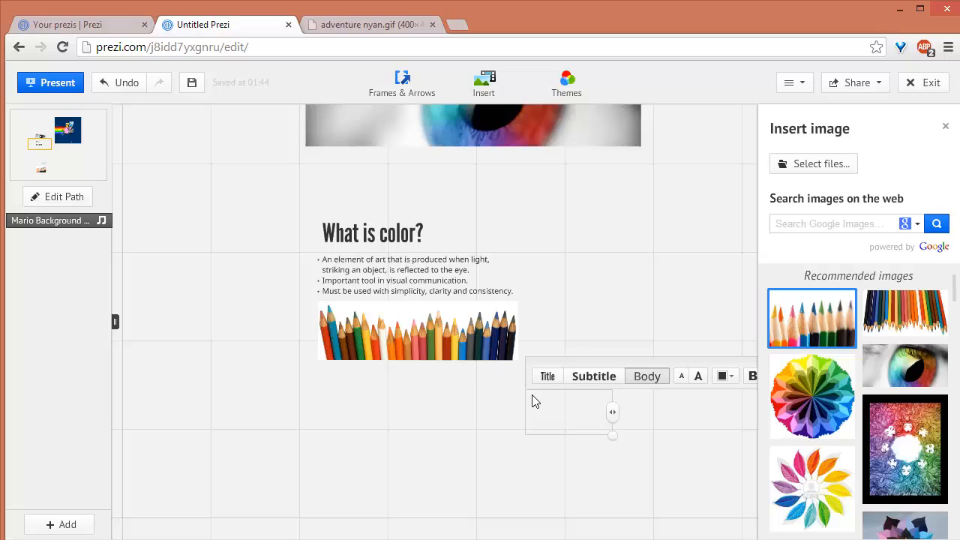
pyautogui.click(418, 88)
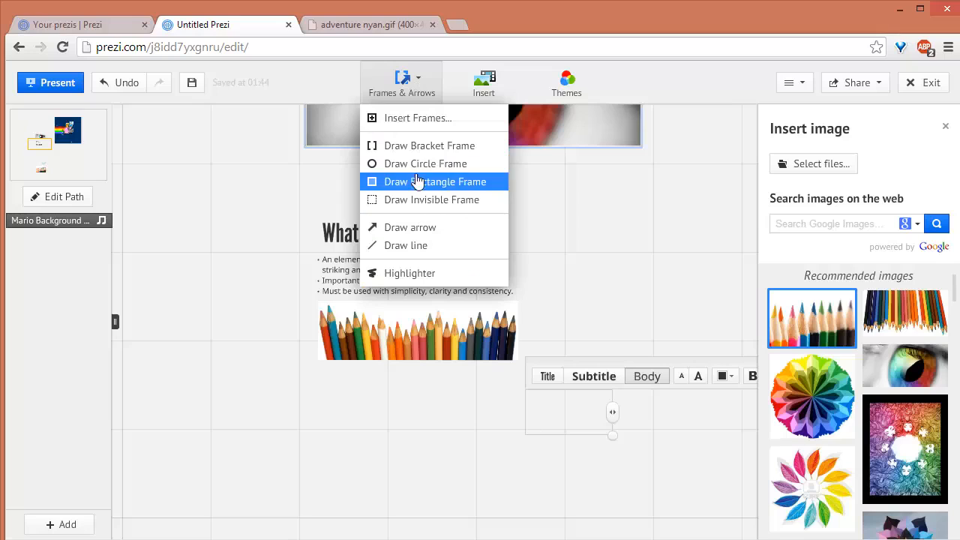
pyautogui.click(293, 201)
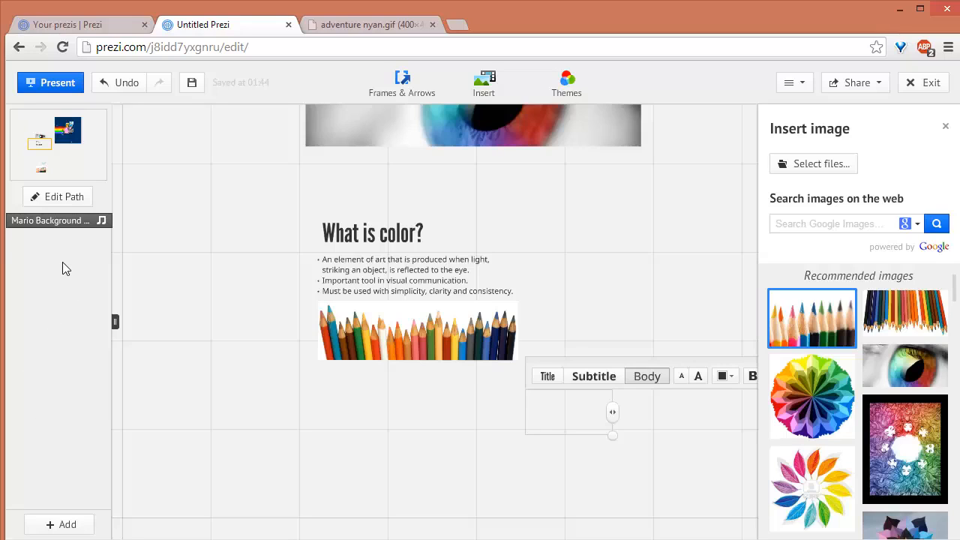
pyautogui.click(203, 384)
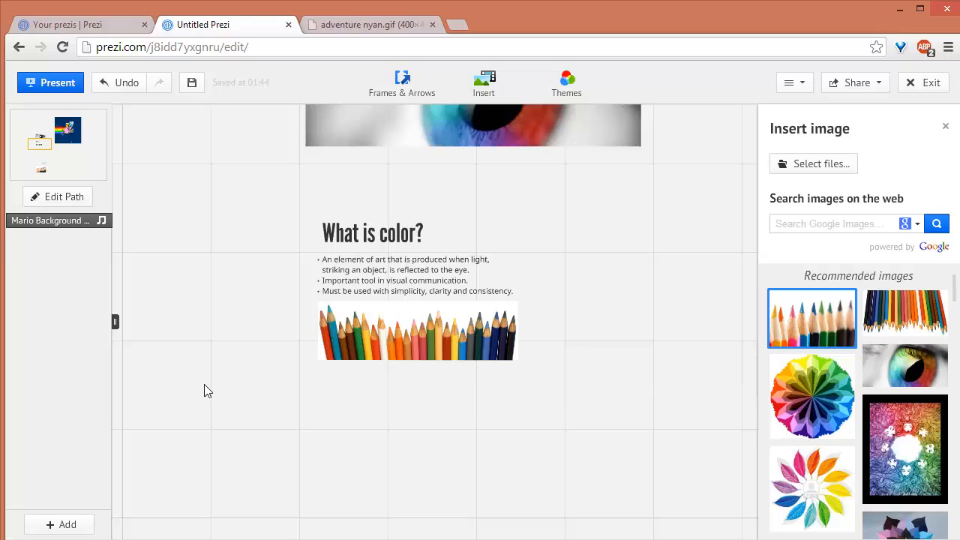